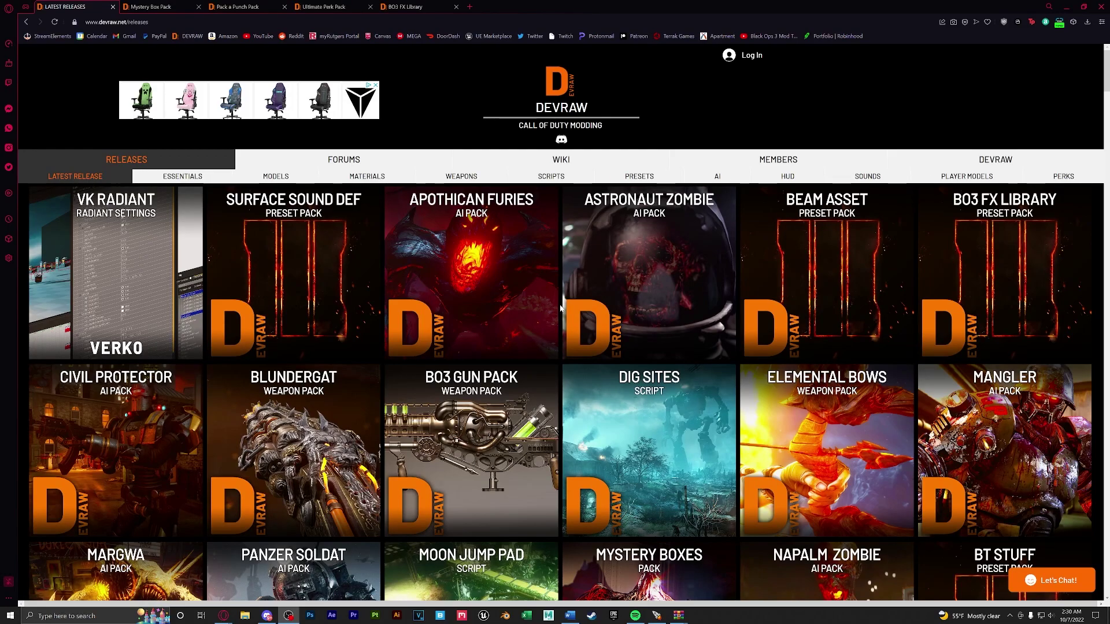
Look through the open DEVRAW download pages for the Mystery Box, Pack a Punch and Ultimate Perk packs and the BO3 FX Library.
key("ctrl+Tab")
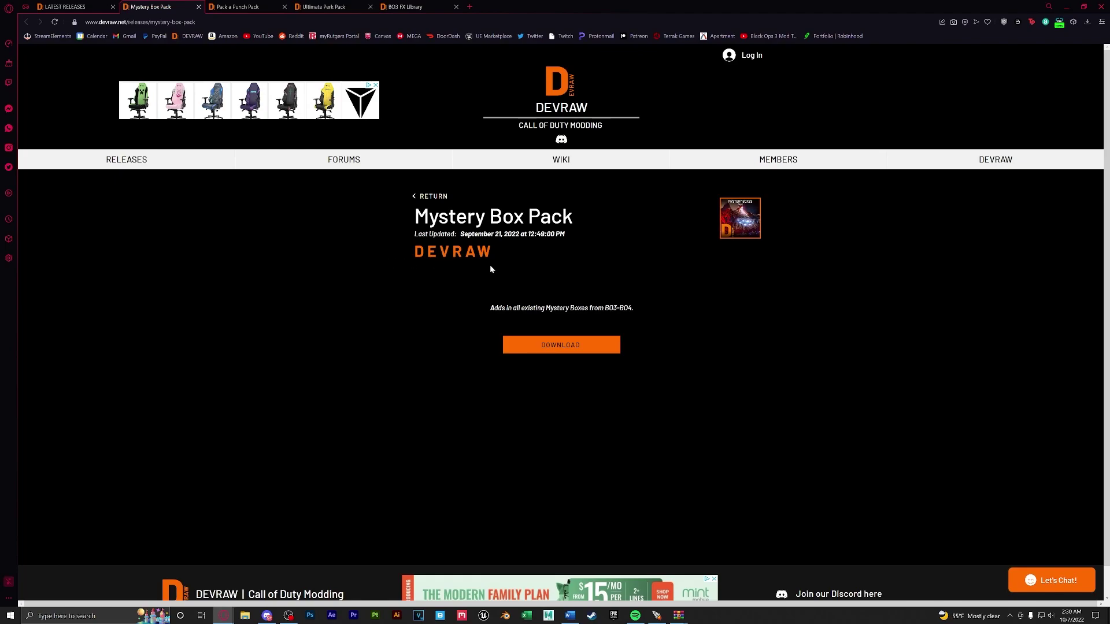
key("ctrl+Tab")
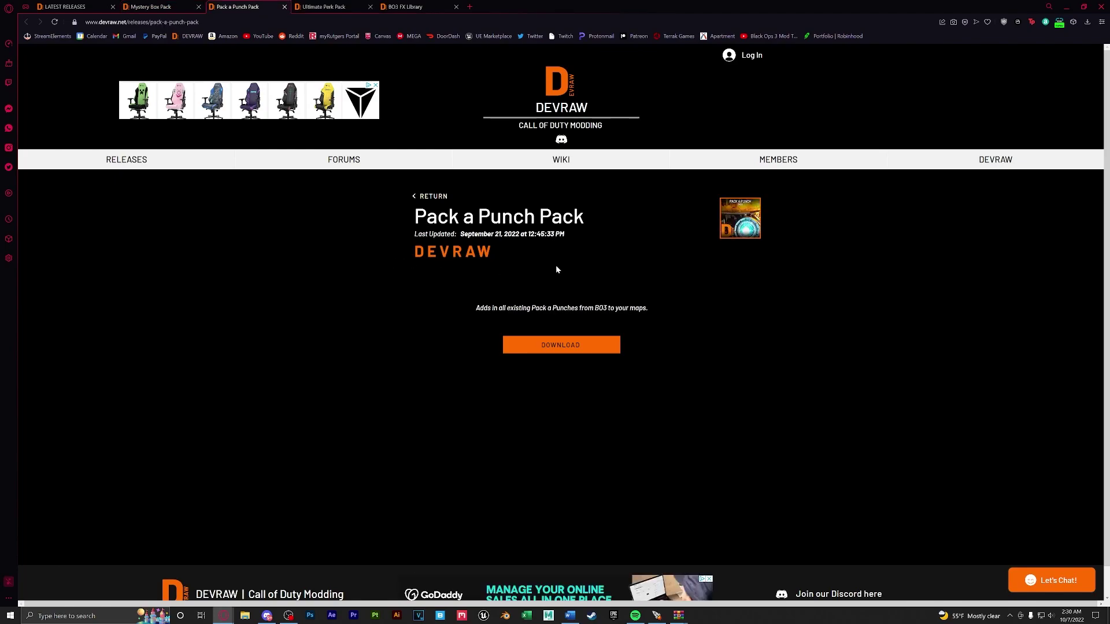
key("ctrl+Tab")
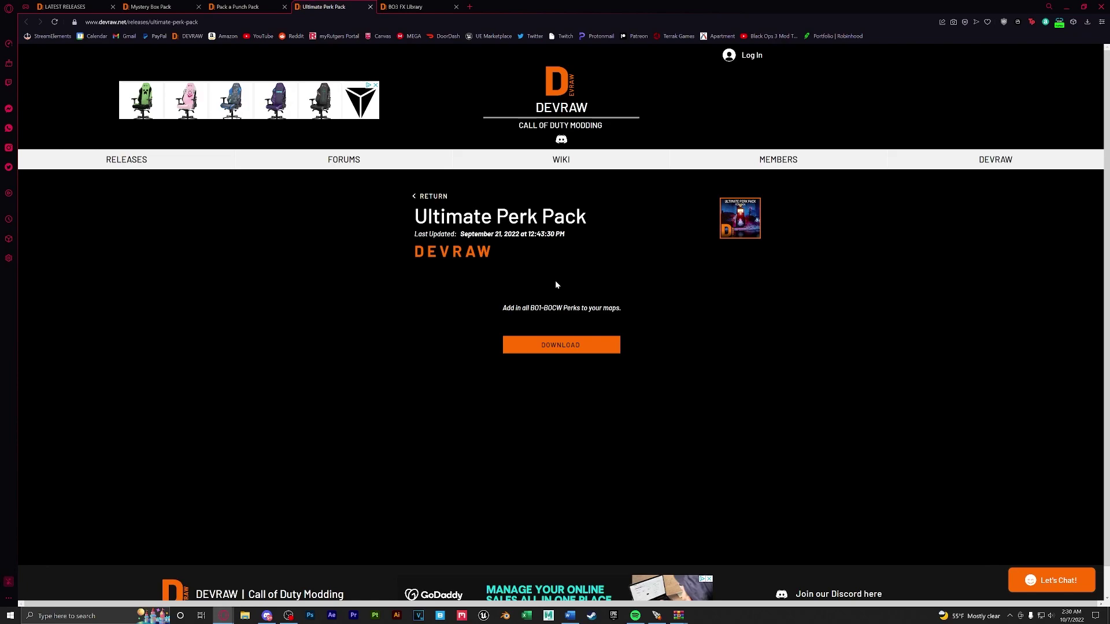
key("ctrl+Tab")
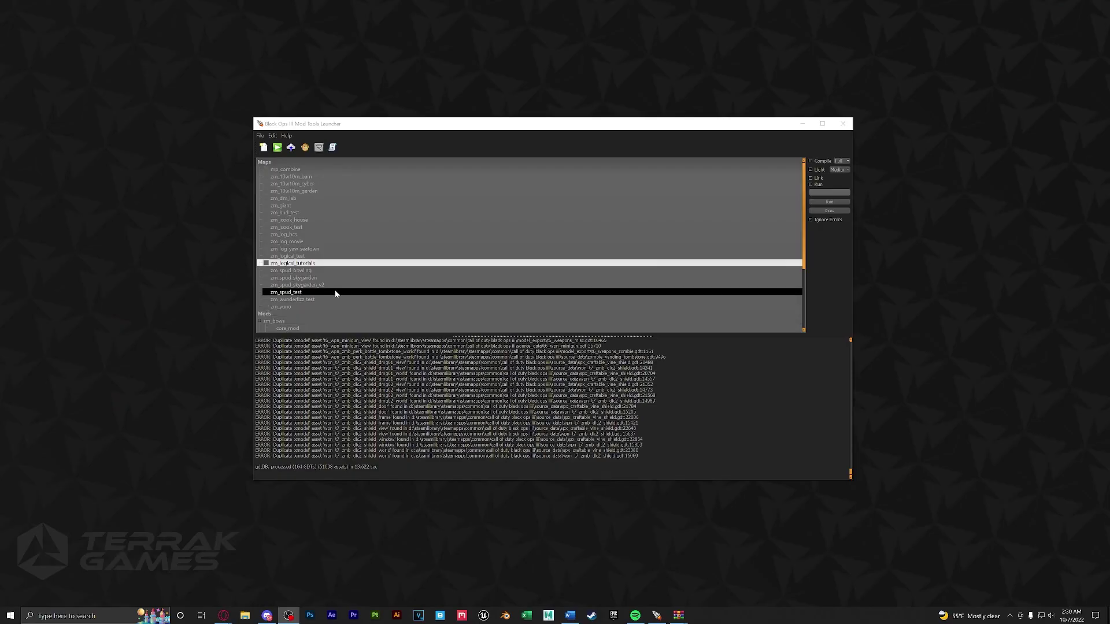
Extract map_source, model_export, share, sound_assets, source_data and xanim_export from the hb21_pack_a_punches archive into the Call of Duty Black Ops III root folder.
right_click(301, 265)
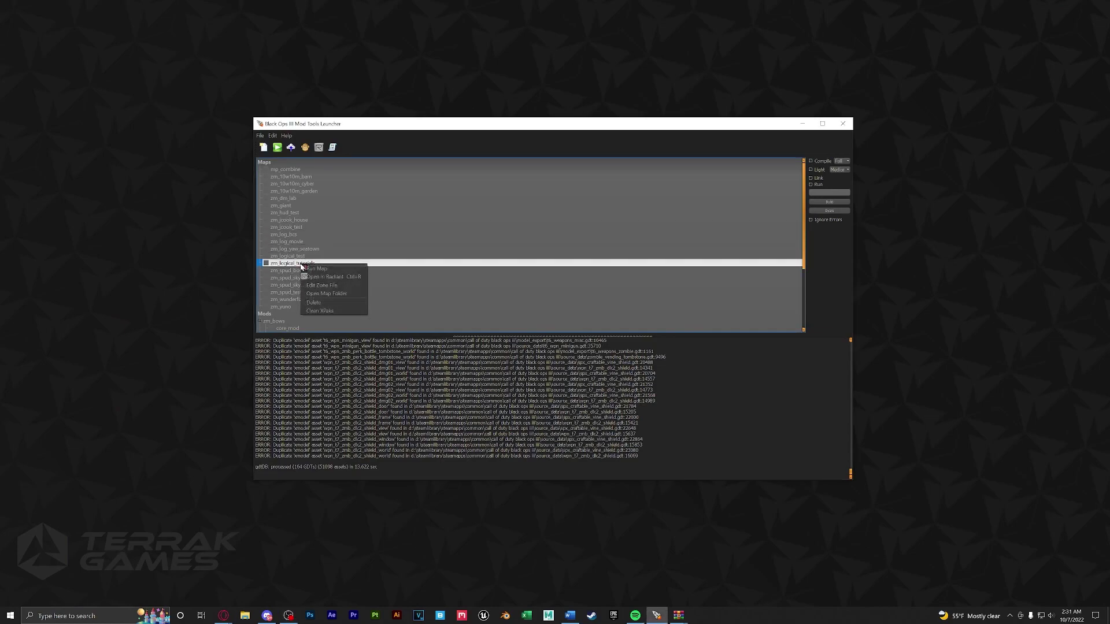
left_click(324, 294)
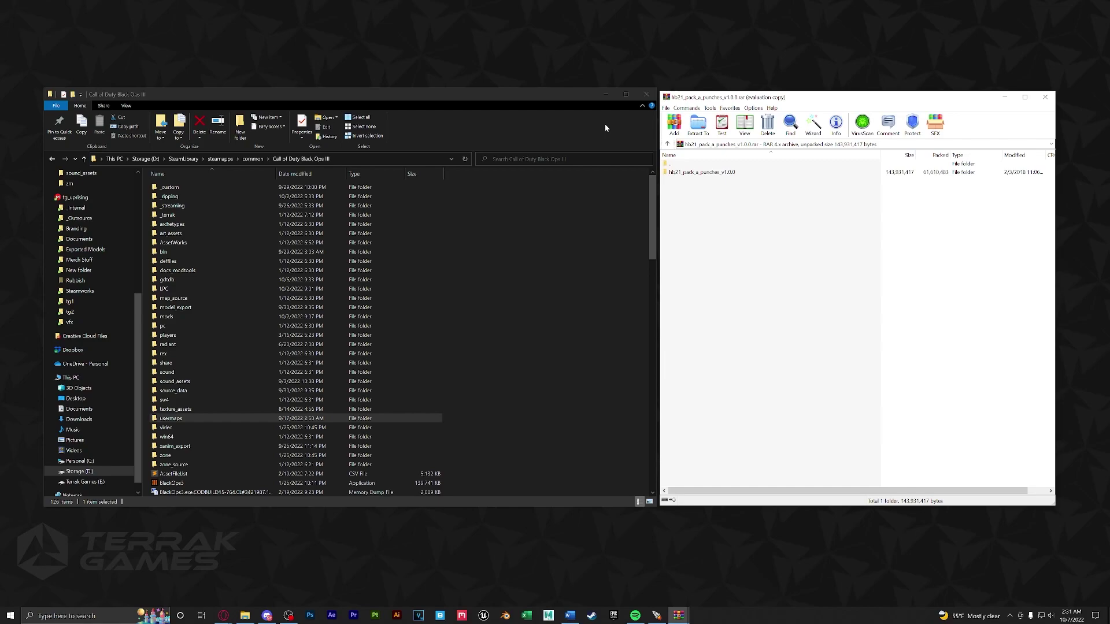
double_click(691, 174)
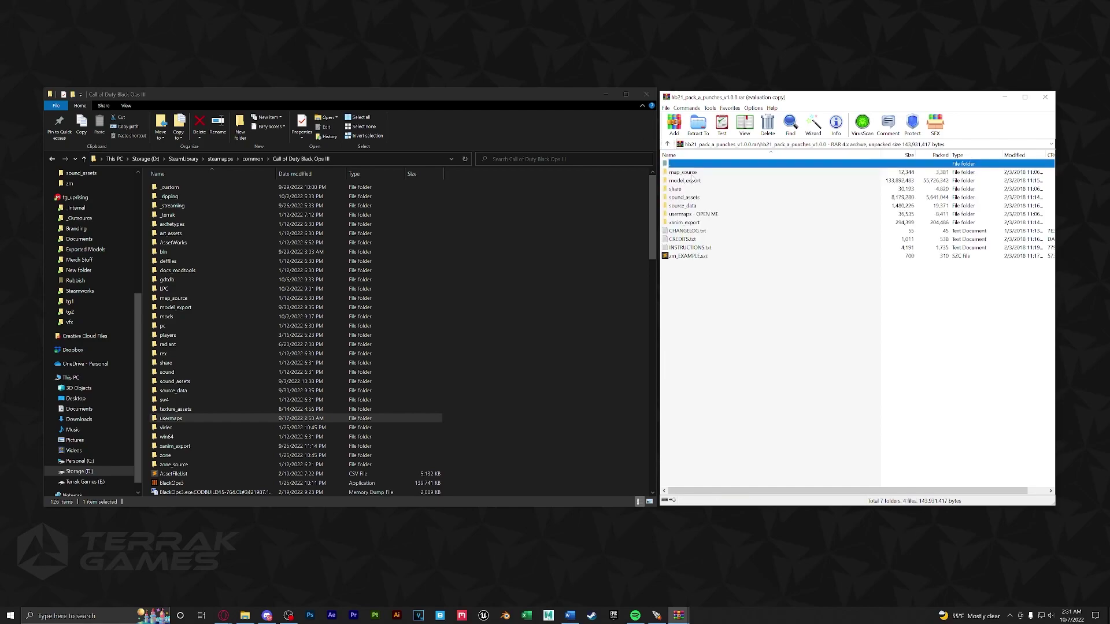
left_click(692, 173)
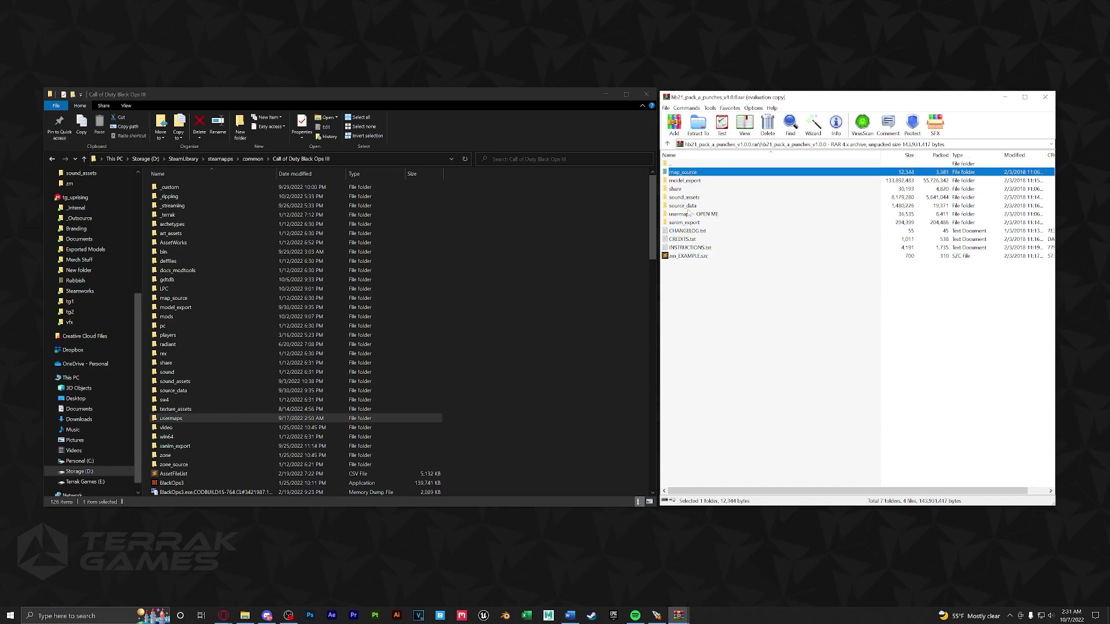
left_click(686, 223, "shift")
left_click(675, 214, "ctrl")
left_click_drag(674, 221, 580, 268)
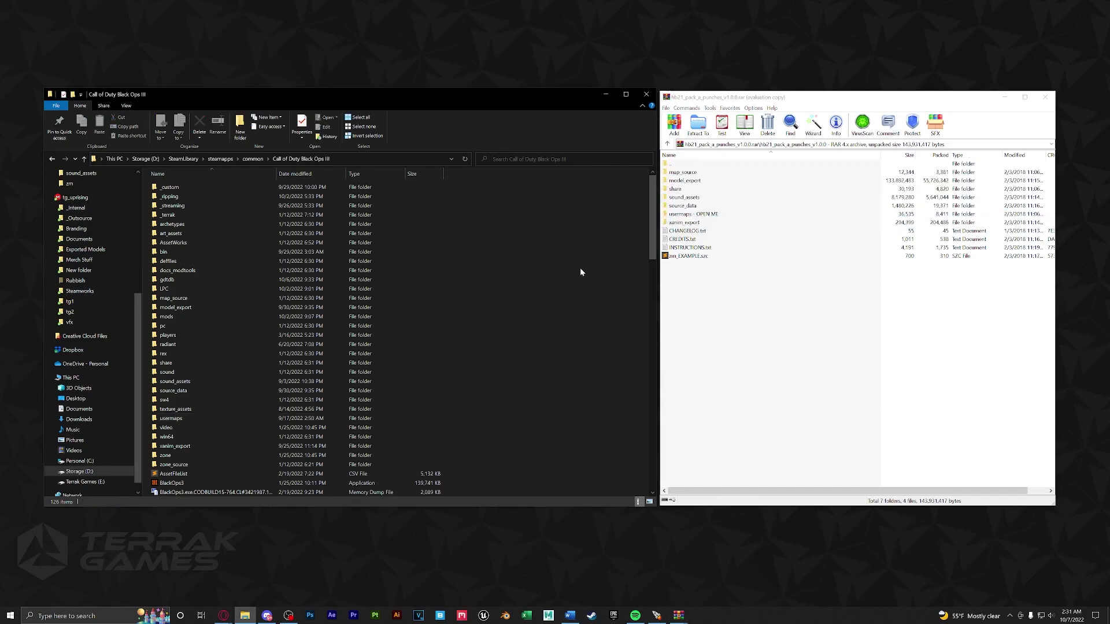
Extract the scripts folder from the archive's "usermaps - OPEN ME" map folder into usermaps/zm_logical_tutorials.
double_click(699, 215)
double_click(692, 172)
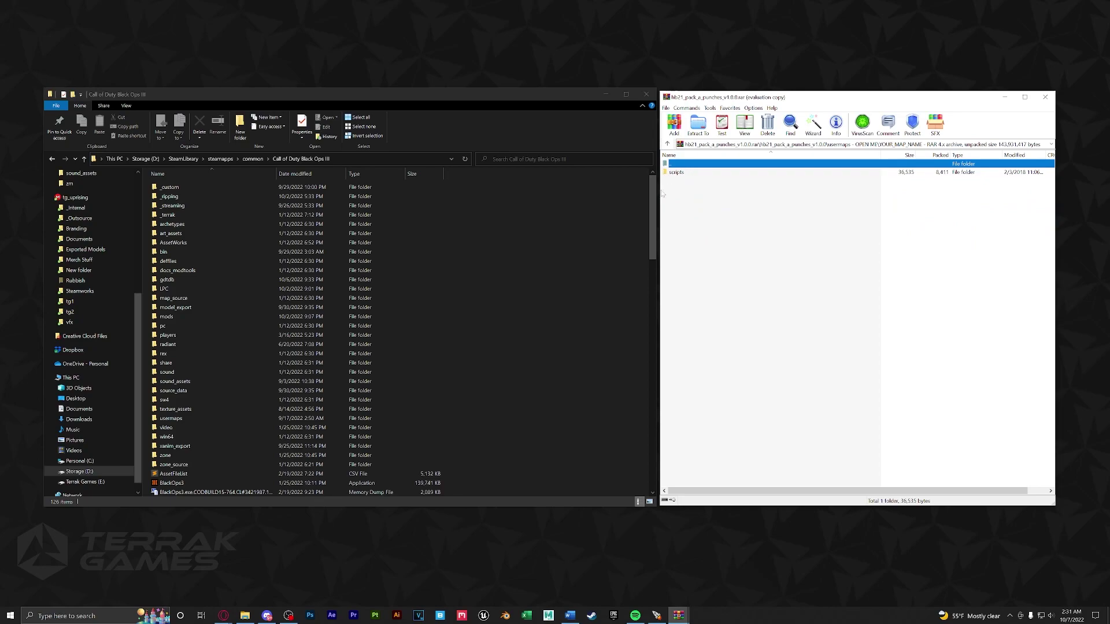
double_click(192, 419)
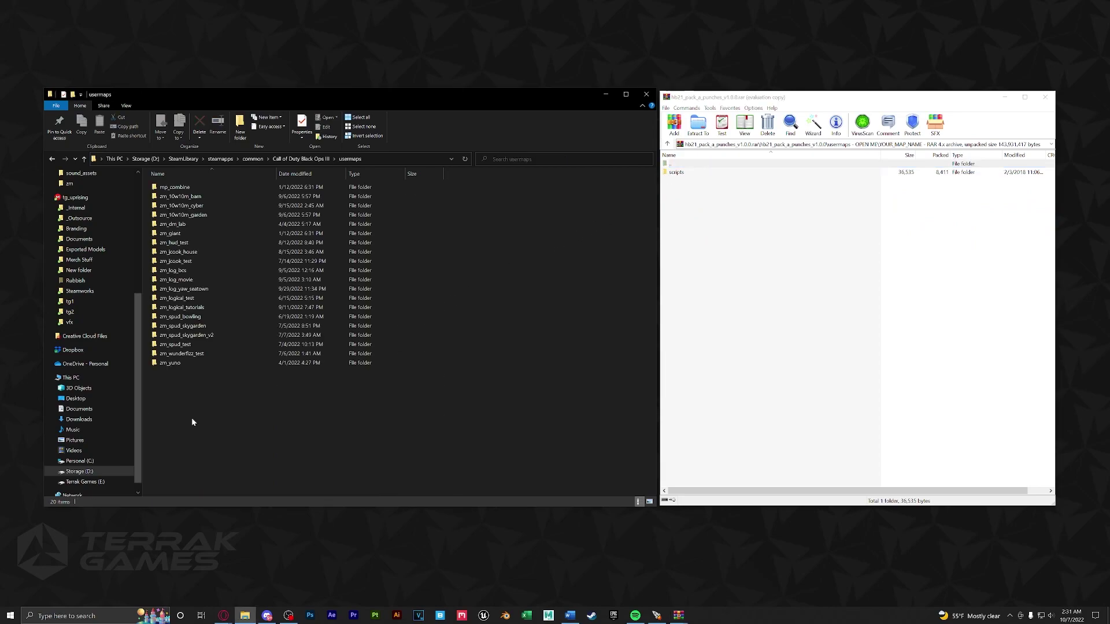
double_click(211, 311)
left_click_drag(676, 172, 250, 265)
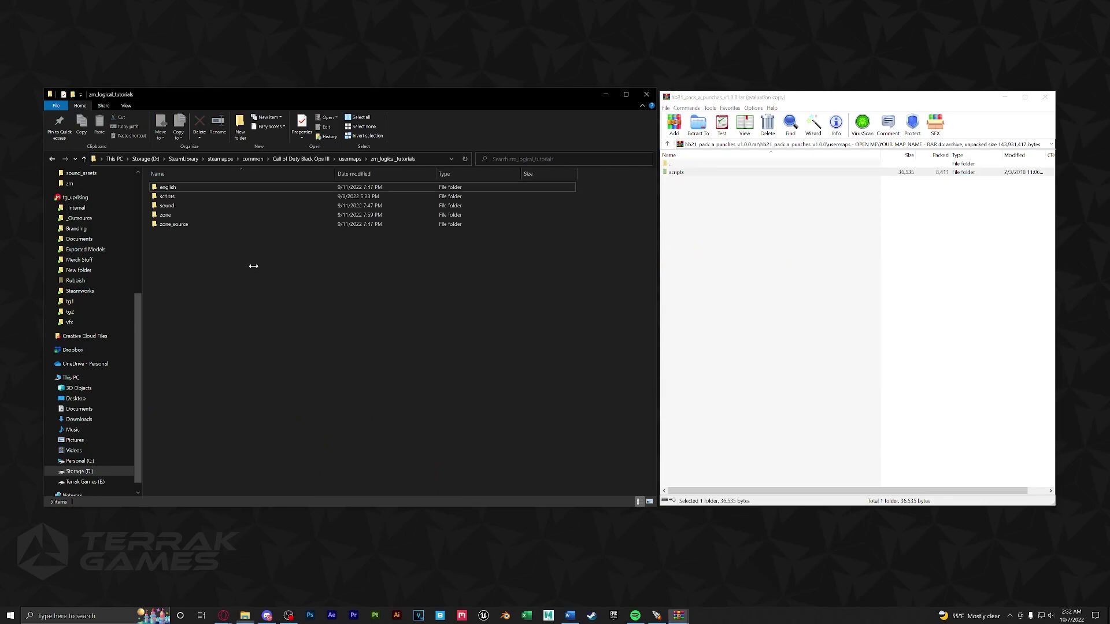
Open INSTRUCTIONS.txt from the archive's main folder and read on to step 2.
double_click(695, 164)
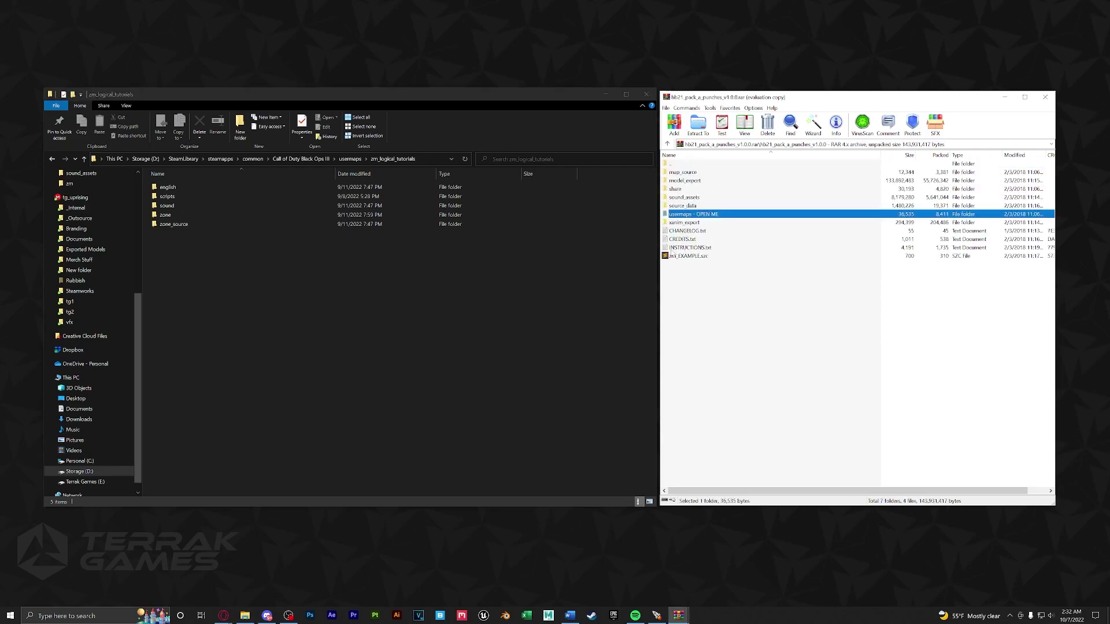
double_click(717, 248)
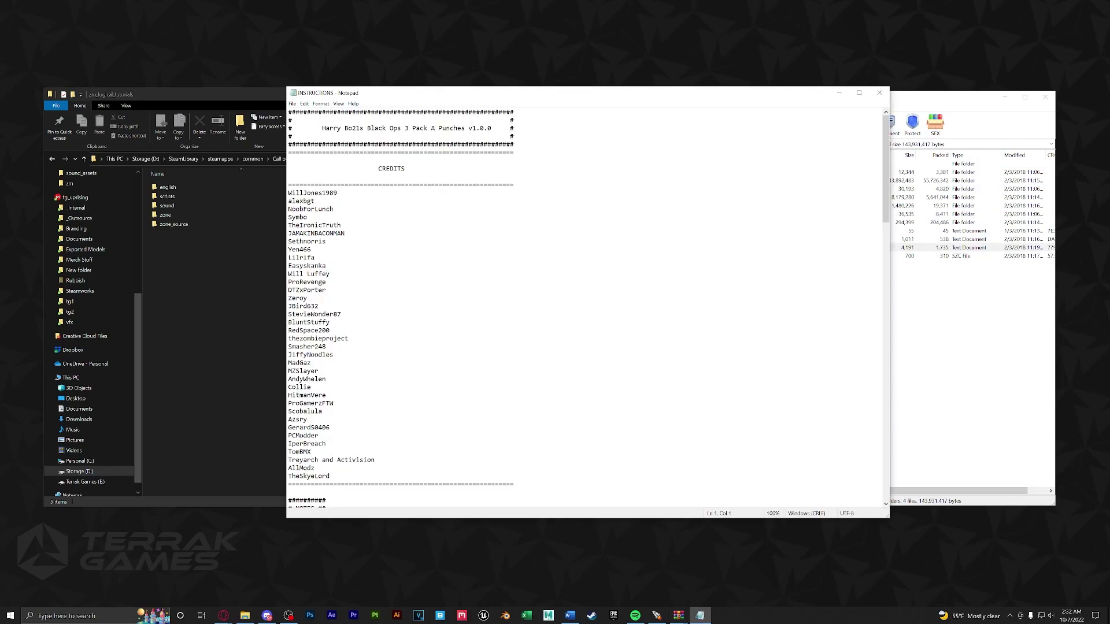
scroll(588, 308, "down", 15)
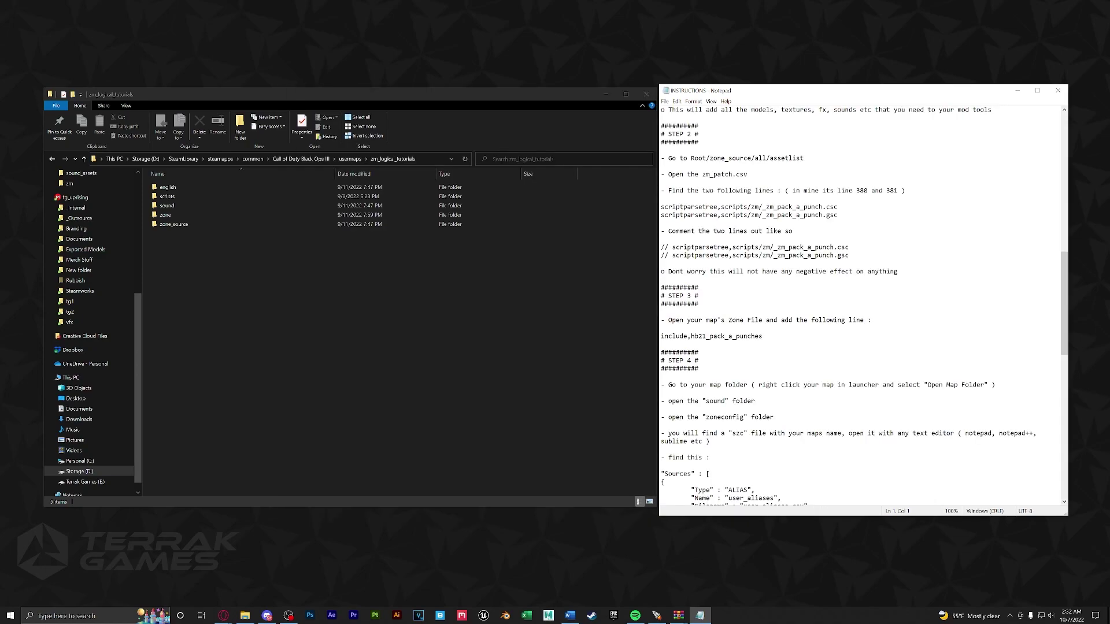
Open zm_patch.csv from the root's zone_source/all/assetlist folder in Sublime Text.
left_click(300, 159)
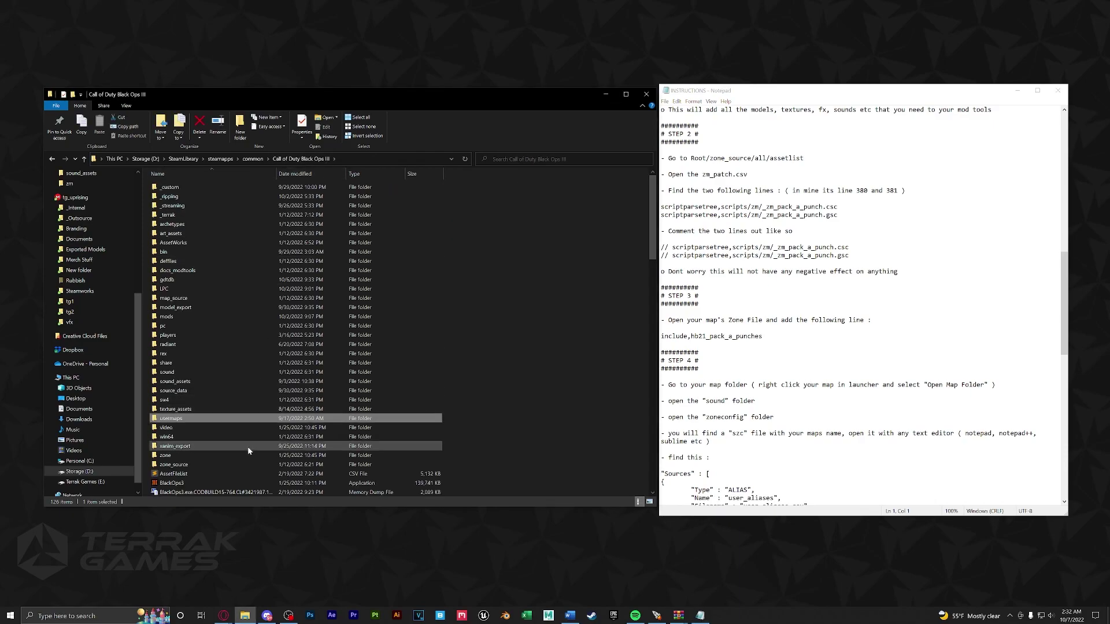
left_click(248, 465)
double_click(247, 465)
double_click(221, 188)
double_click(221, 188)
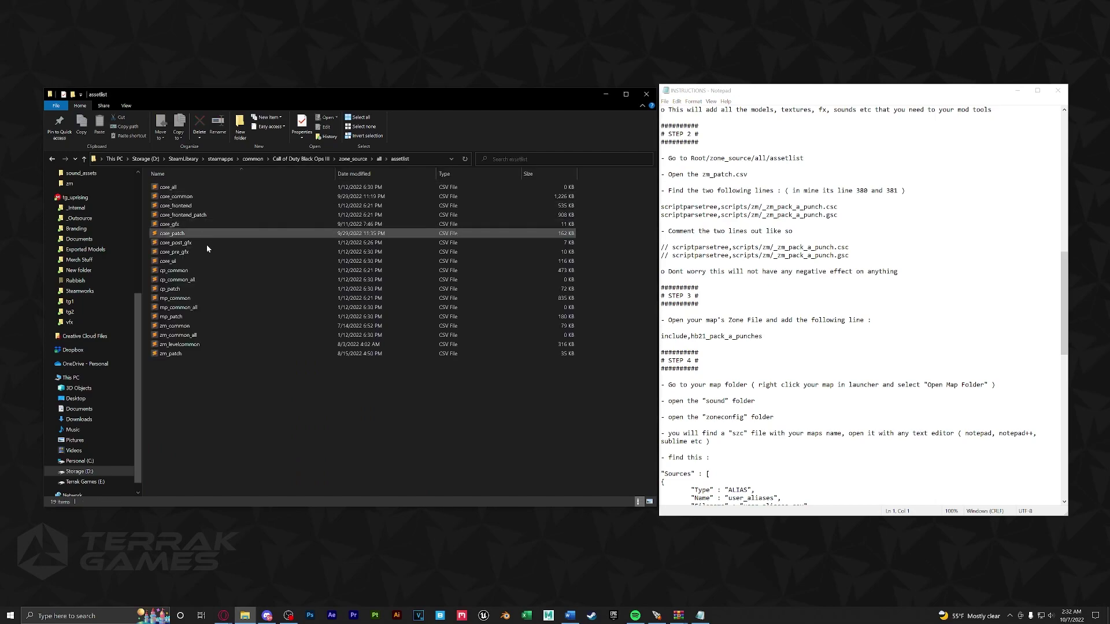
double_click(171, 354)
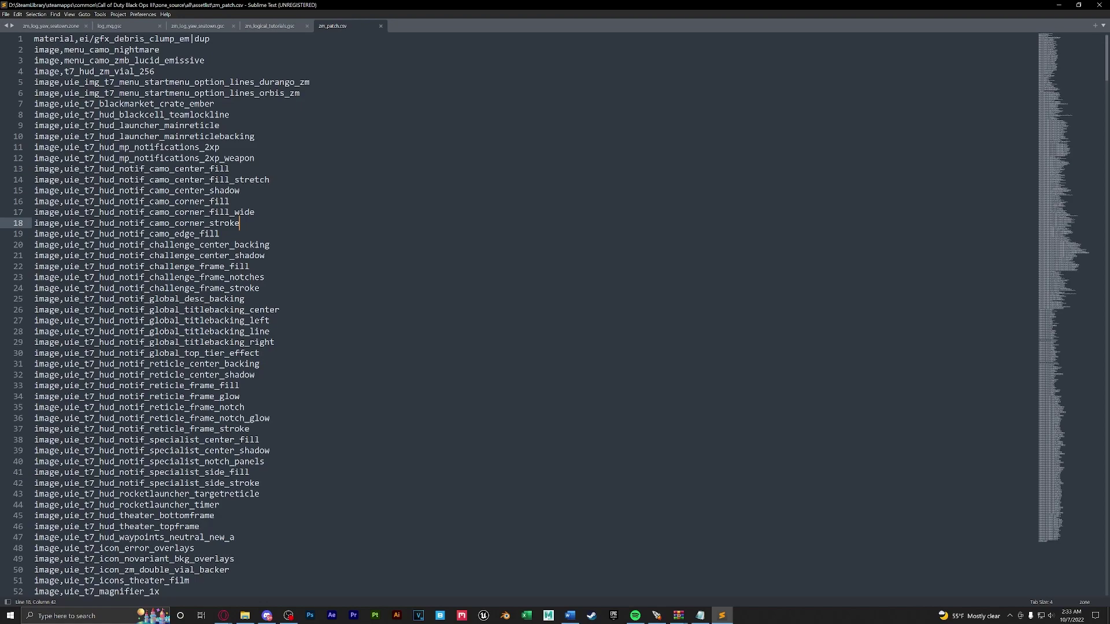
Find scriptparsetree,scripts/zm/_zm_pack_a_punch.csc in zm_patch.csv and check that it and the matching .gsc line are commented out.
key("ctrl+f")
type("scriptparsetree,scripts/zm/_zm_pack_a_punch.csc")
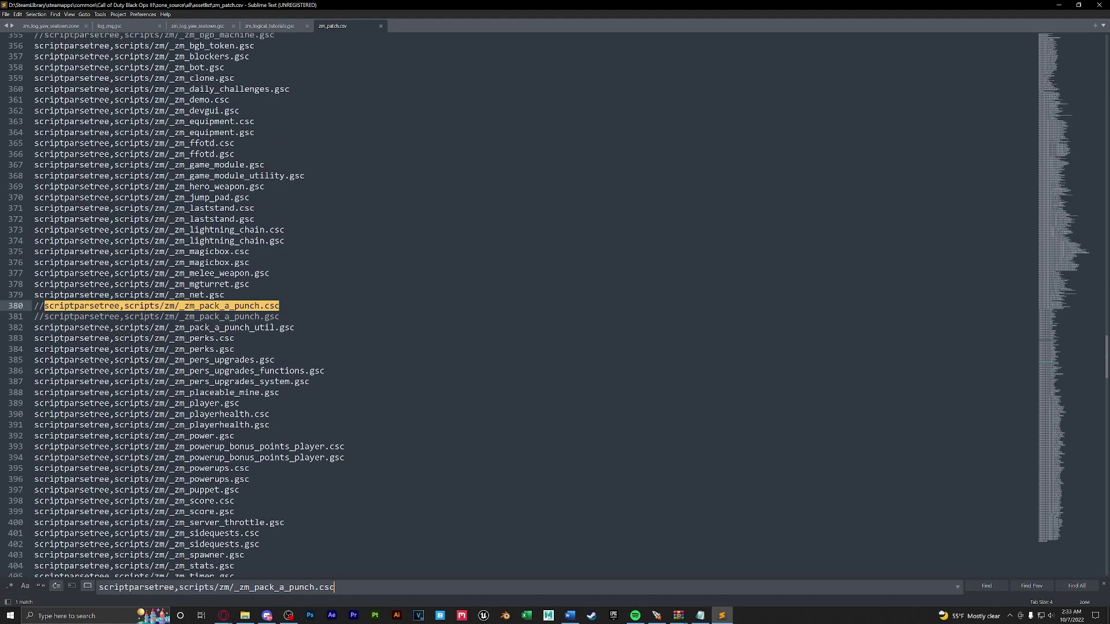
left_click(179, 307)
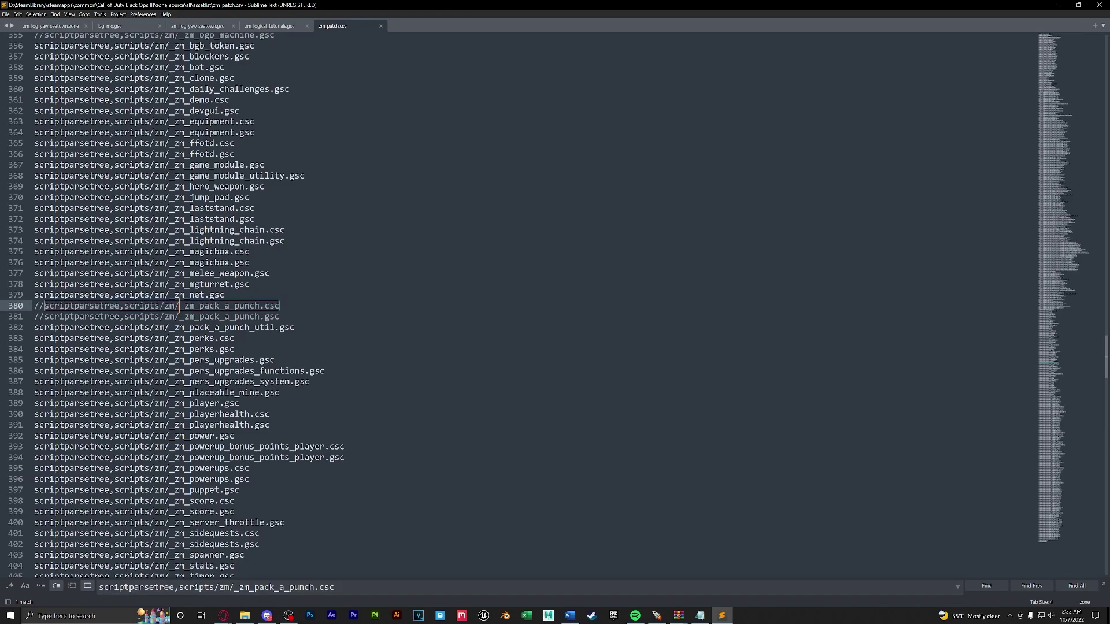
left_click_drag(279, 317, 34, 307)
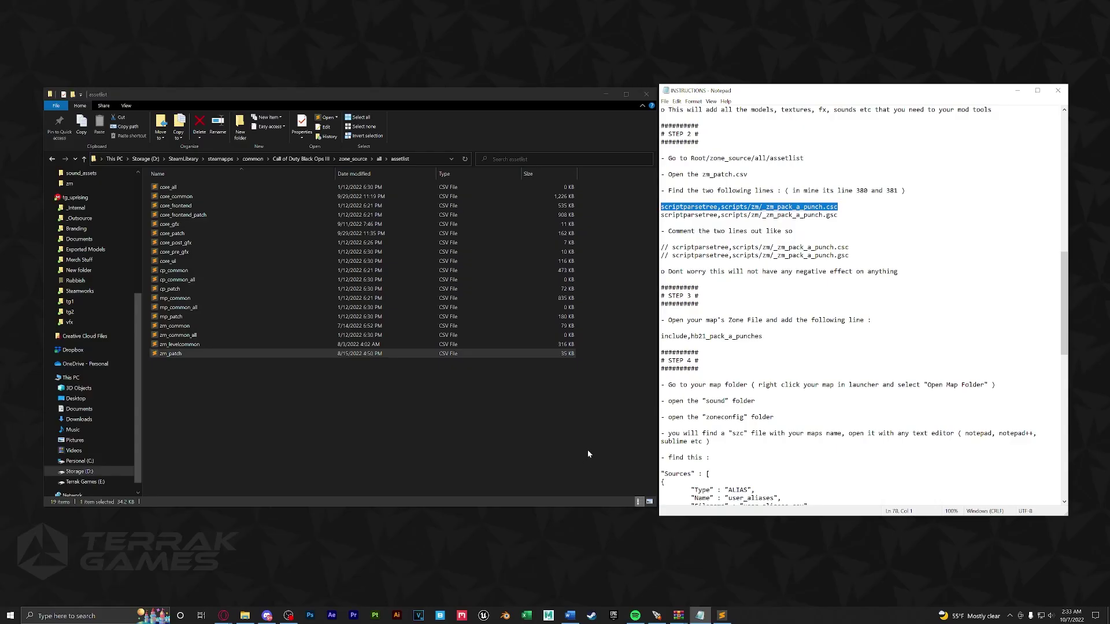
Switch to the Mod Tools Launcher and open the zone file of zm_logical_tutorials for editing.
left_click(659, 617)
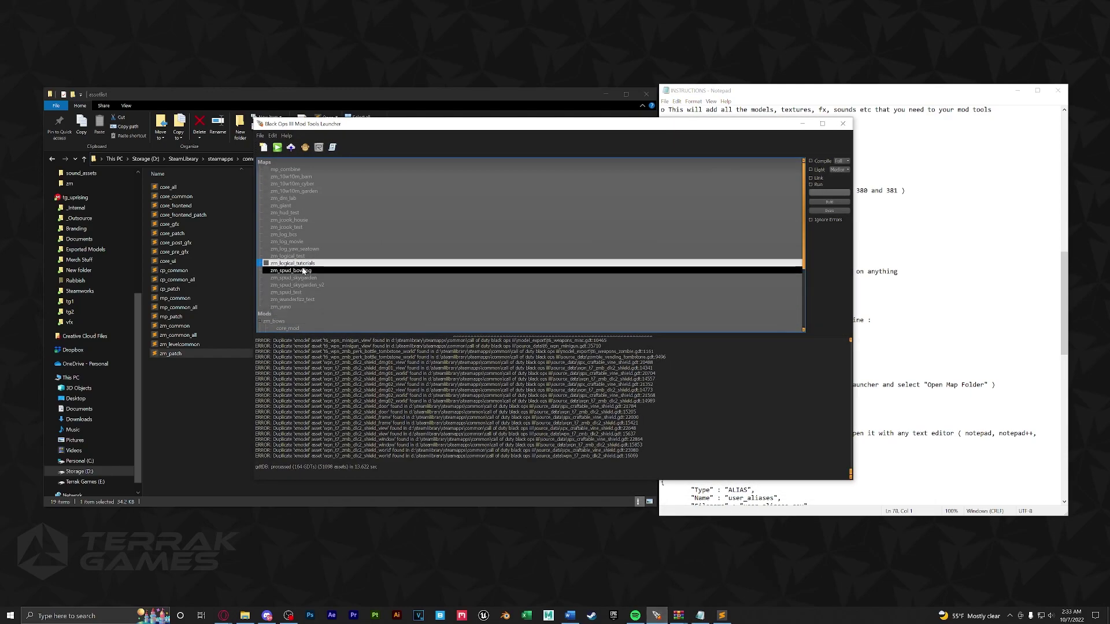
right_click(285, 266)
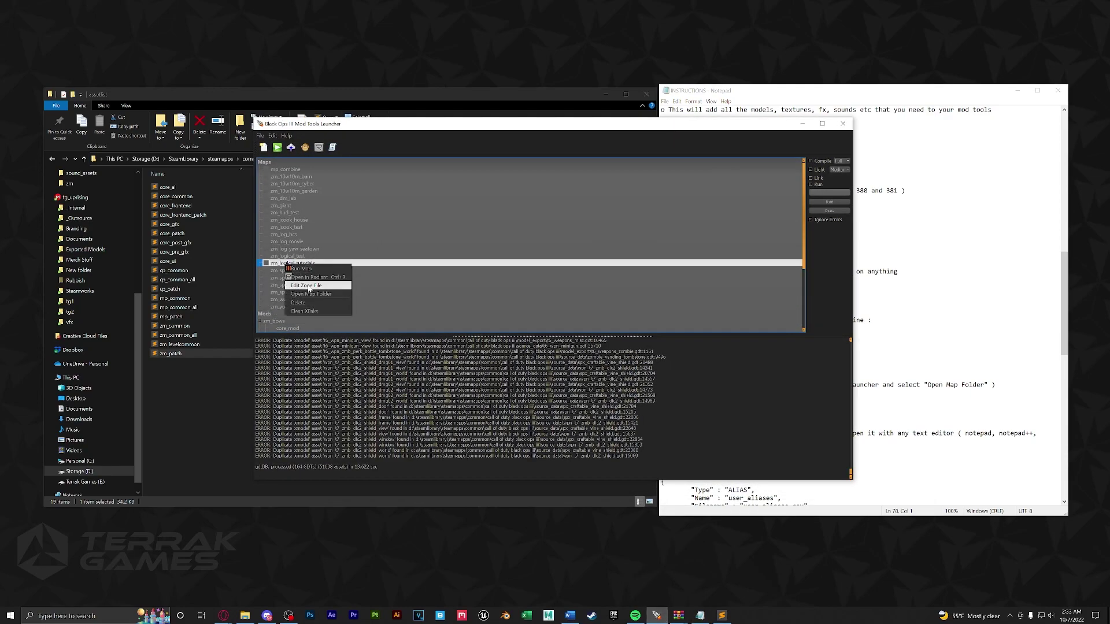
left_click(318, 286)
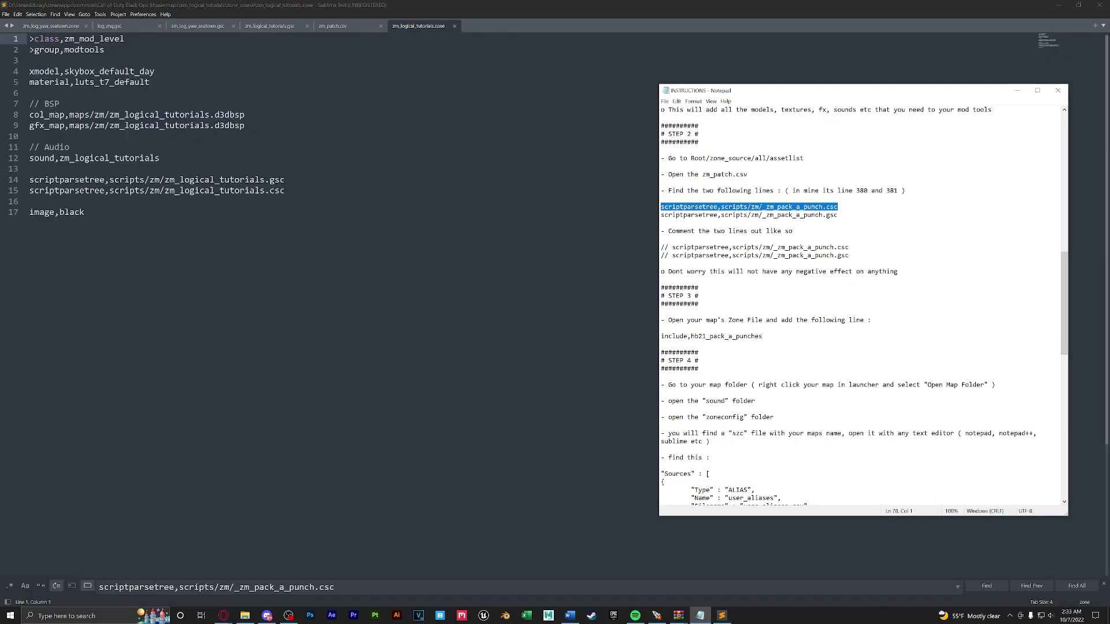
Add an "// INCLUDES" comment and the instructions' line include,hb21_pack_a_punches below >group,modtools in the zone file.
left_click_drag(762, 336, 661, 336)
key("ctrl+c")
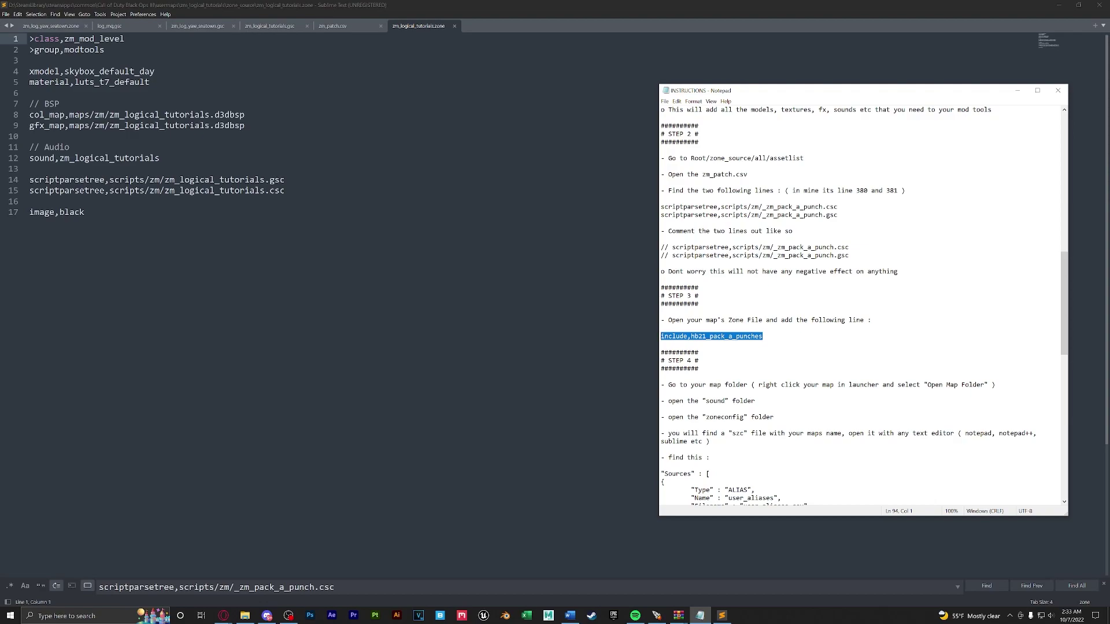
left_click(105, 49)
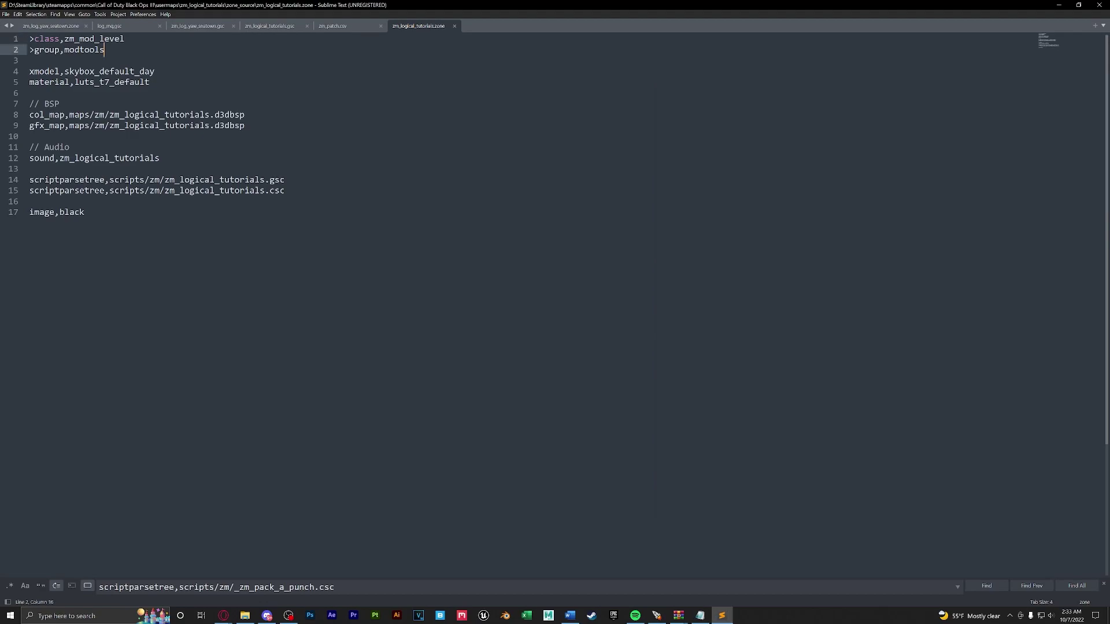
left_click_drag(29, 72, 150, 82)
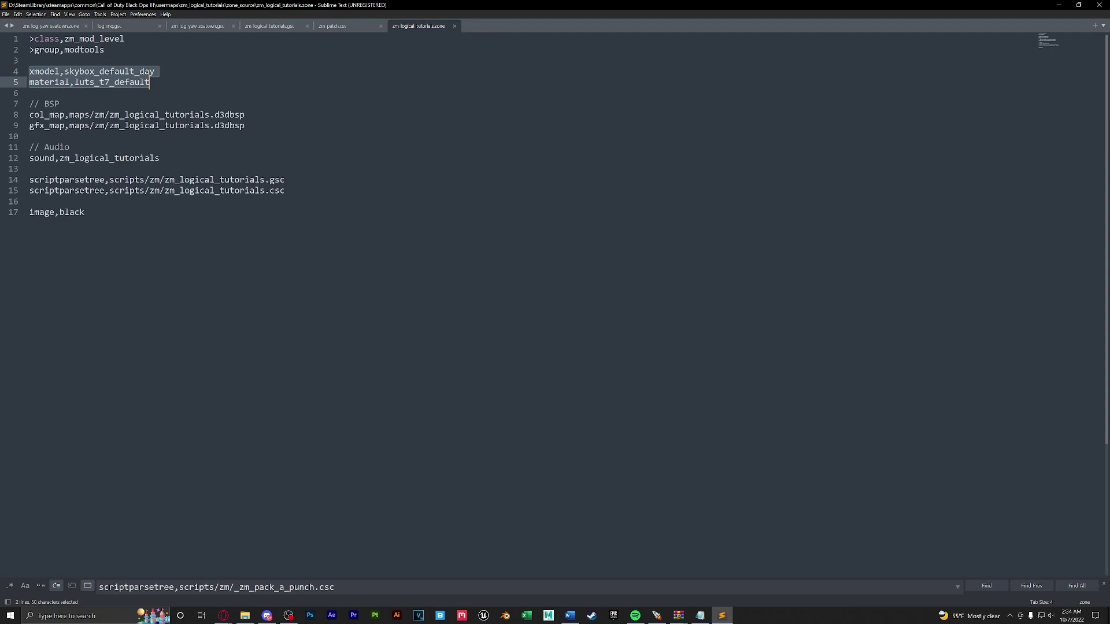
left_click(104, 50)
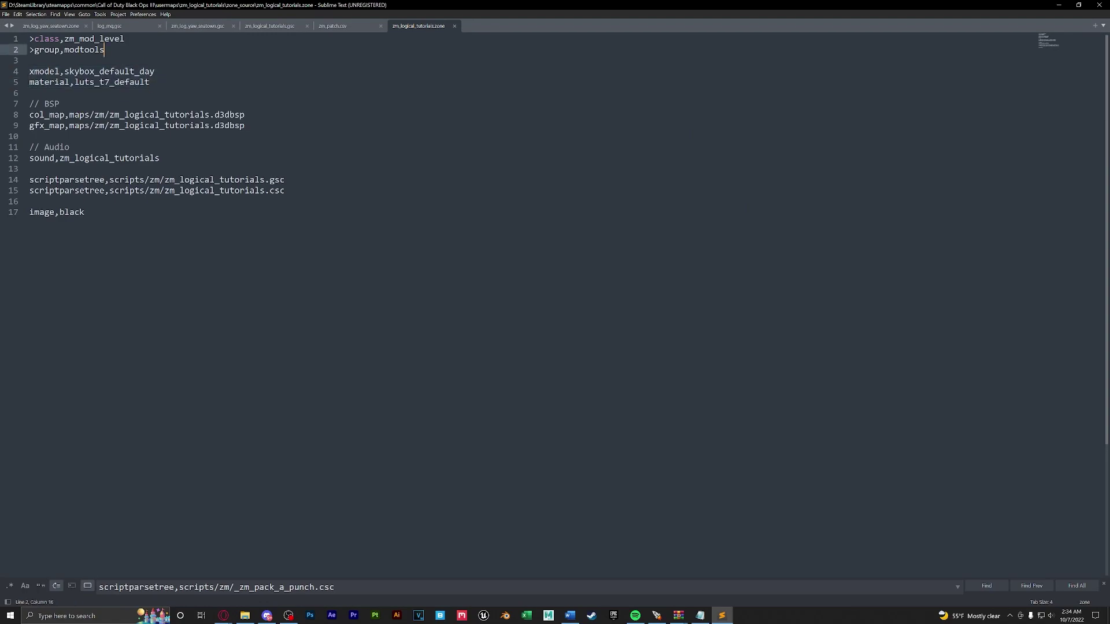
key("Return")
key("Return")
type("// ")
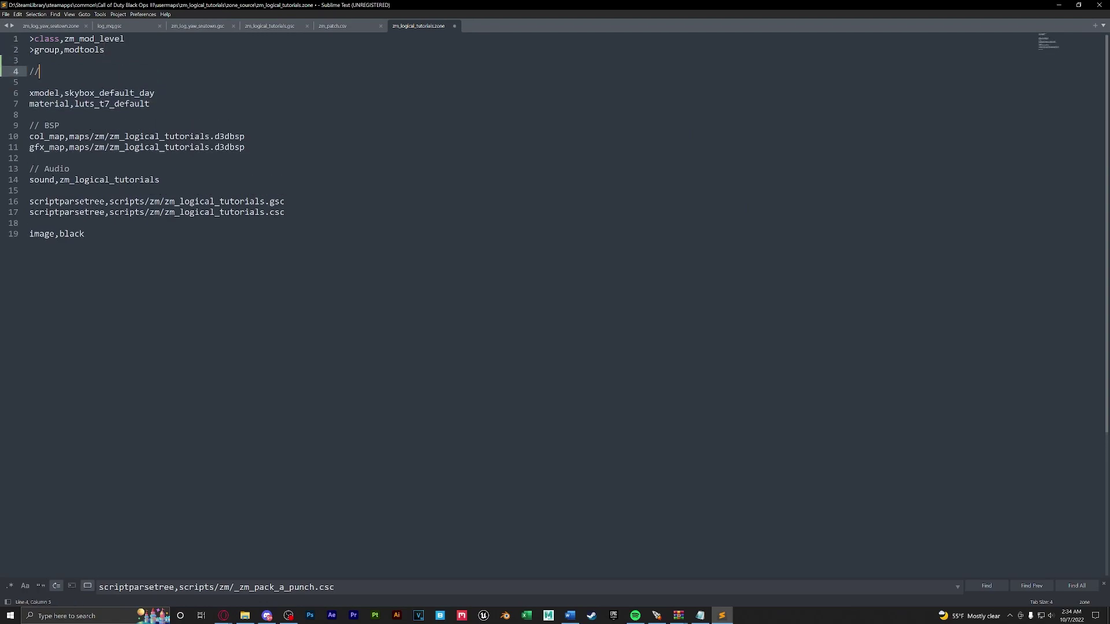
type("INCLUDES")
key("Return")
key("ctrl+v")
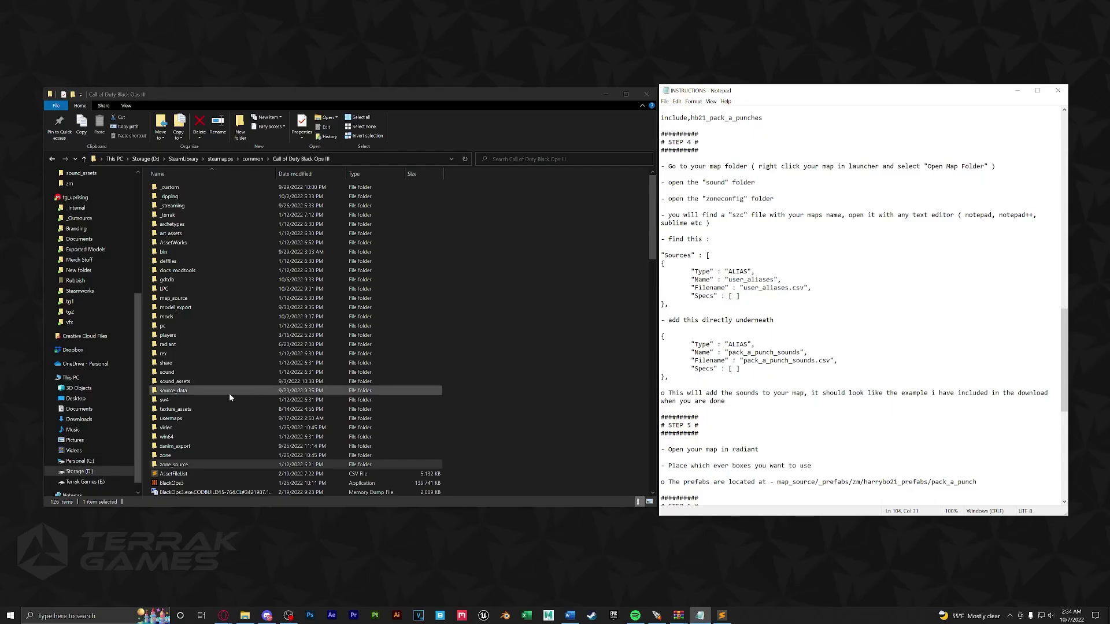
Open the zm_logical_tutorials SZC file from the map's sound/zoneconfig folder and bring up the instructions beside it.
double_click(199, 419)
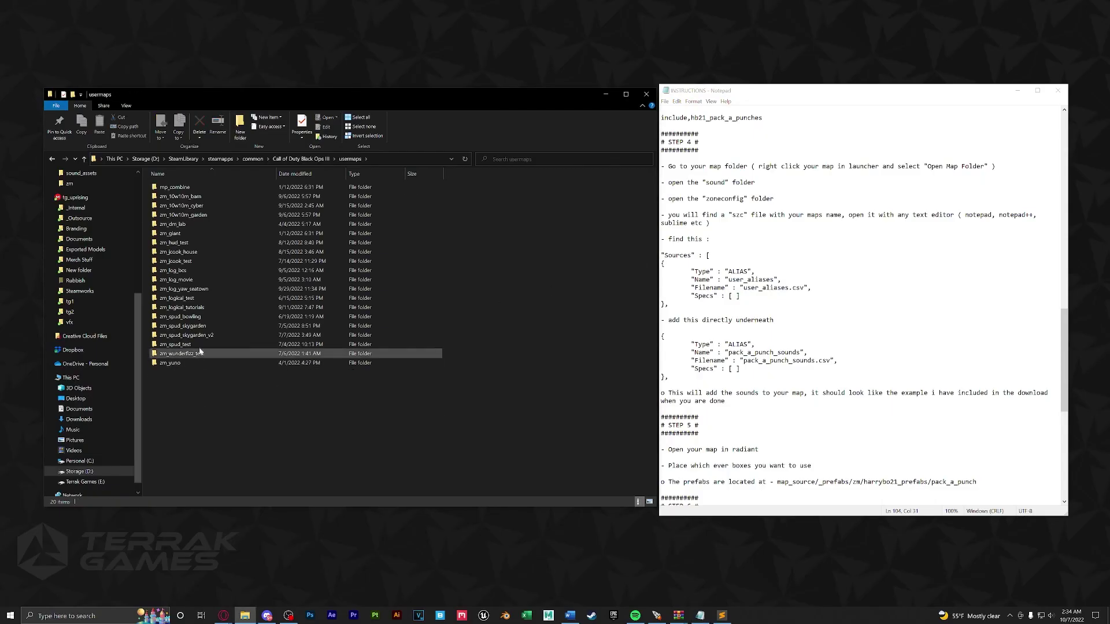
left_click(199, 308)
double_click(200, 307)
double_click(192, 203)
double_click(179, 197)
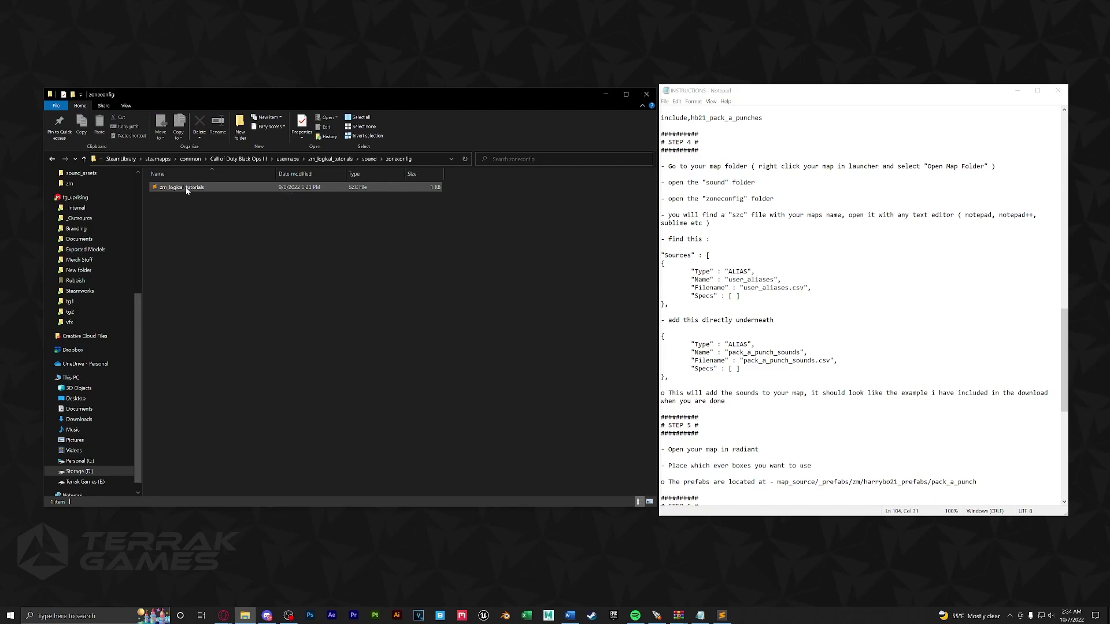
double_click(182, 187)
left_click(700, 615)
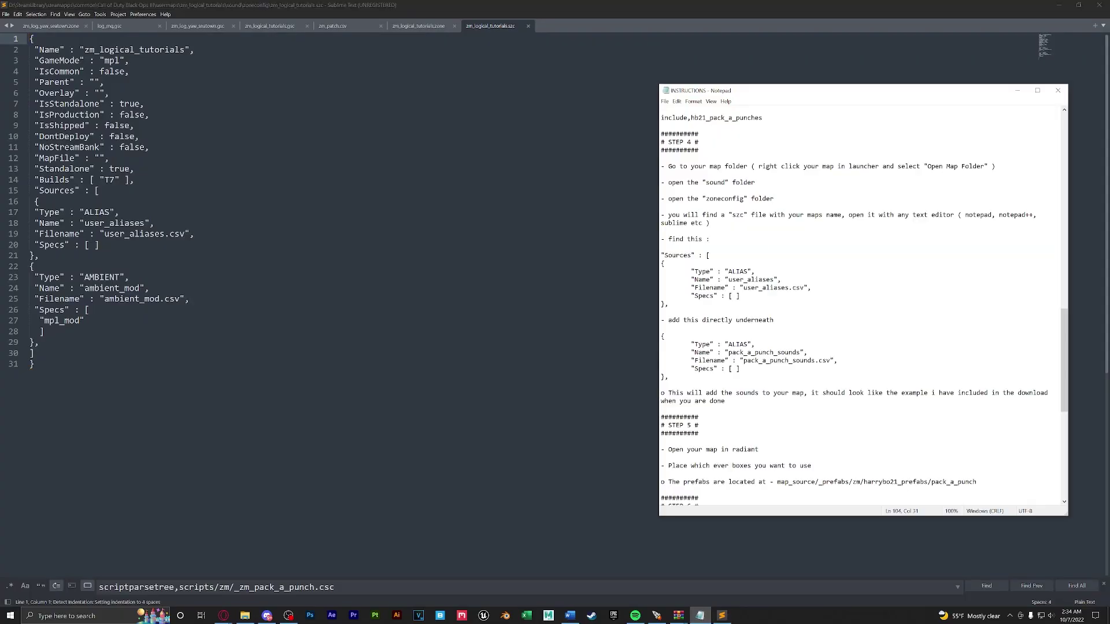
Copy the pack_a_punch_sounds ALIAS block from the instructions and insert it after the ambient_mod entry in the SZC file.
left_click_drag(662, 336, 662, 385)
key("ctrl+c")
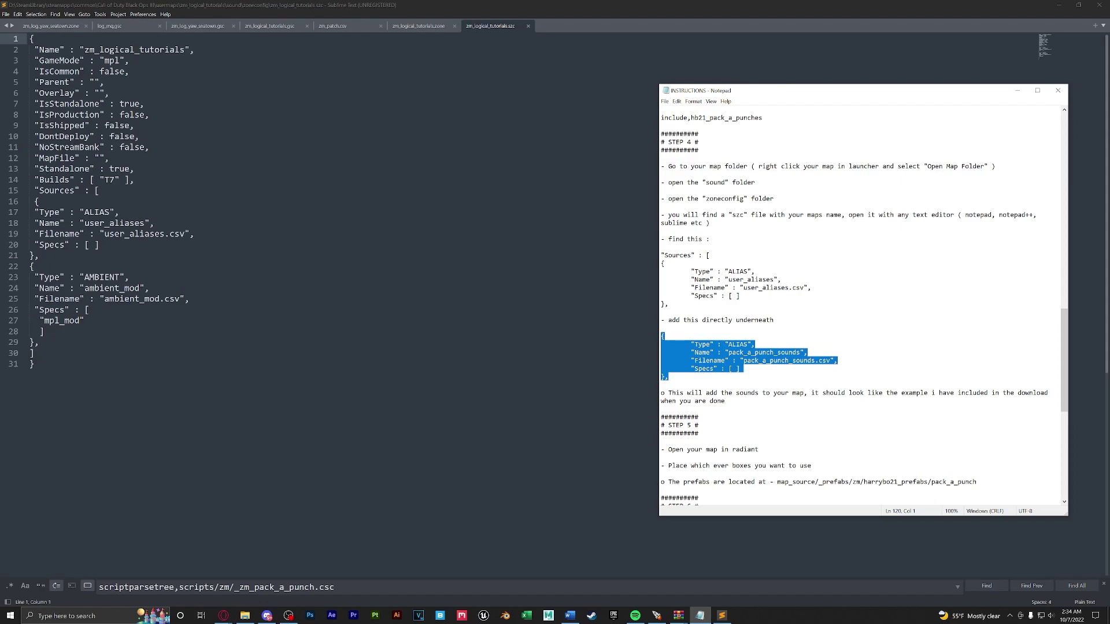
left_click(39, 343)
left_click_drag(38, 342, 30, 342)
key("Right")
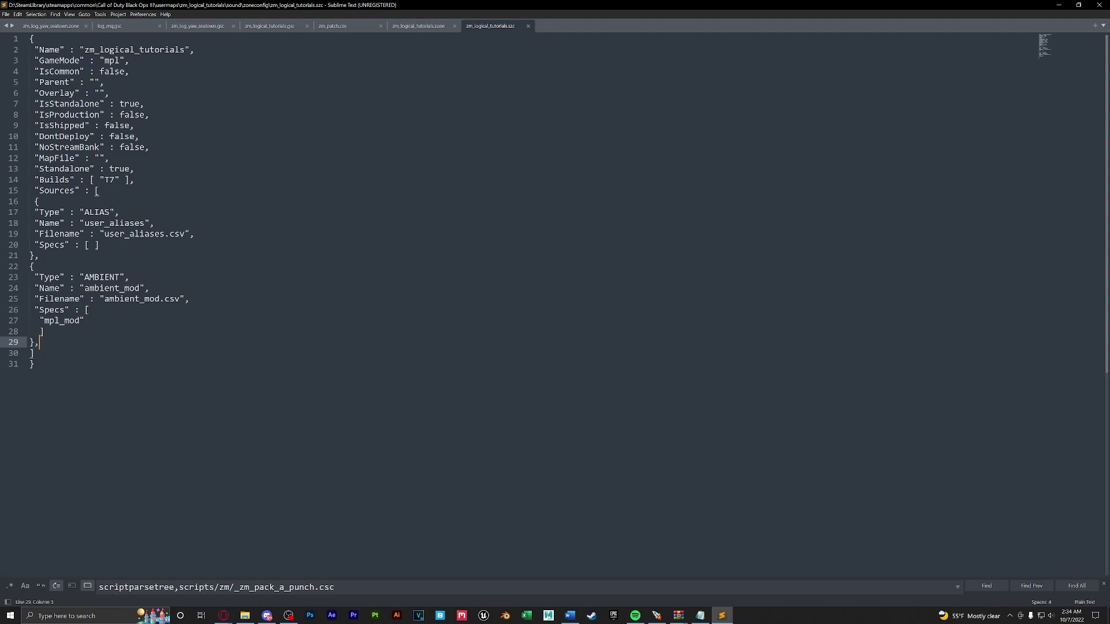
key("Return")
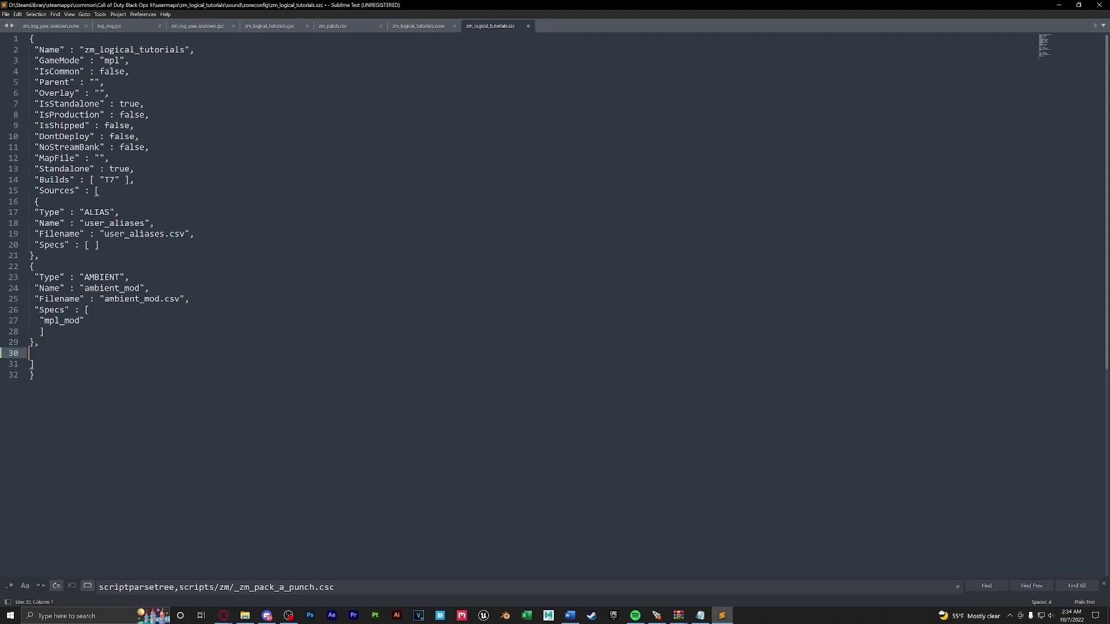
key("ctrl+v")
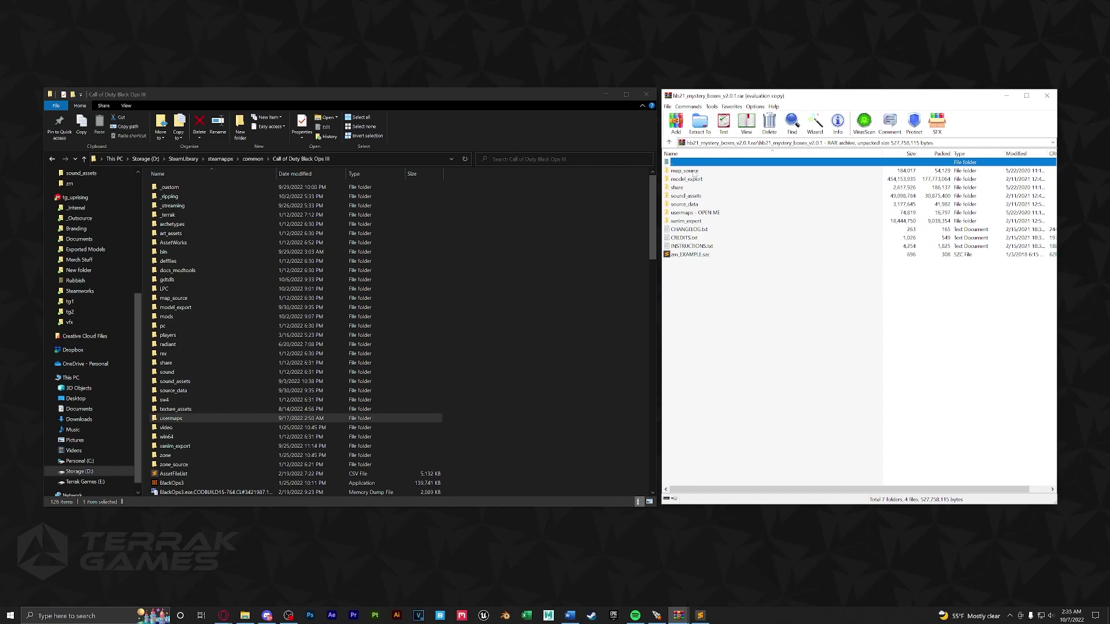
Copy the mystery boxes archive's folders from map_source to xanim_export, except usermaps - OPEN ME, into the Call of Duty Black Ops III folder.
left_click(688, 171)
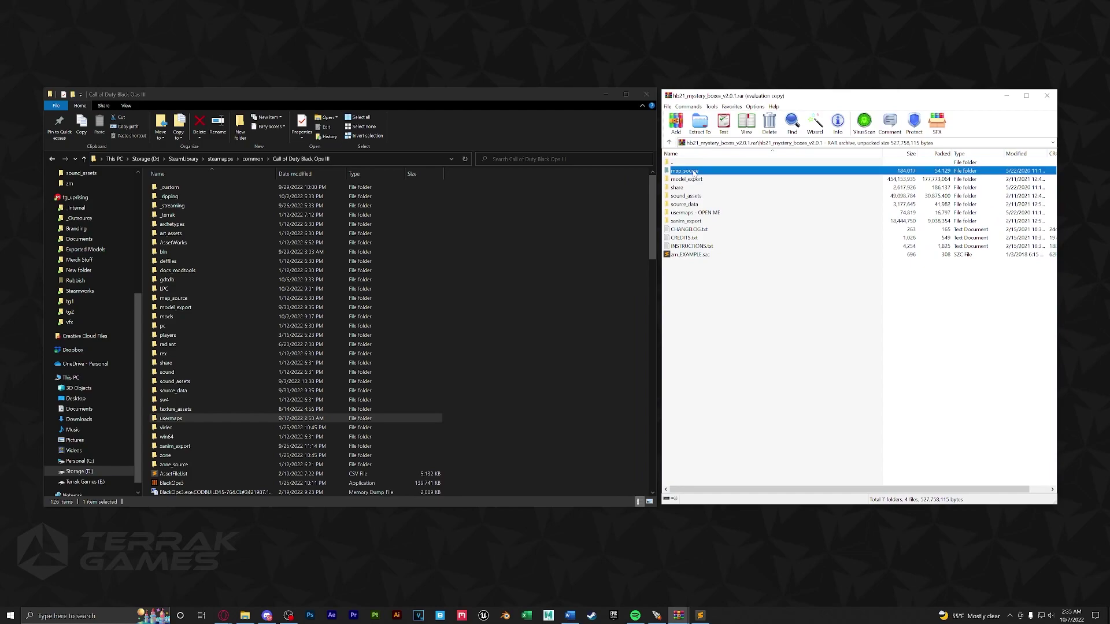
left_click(690, 221, "shift")
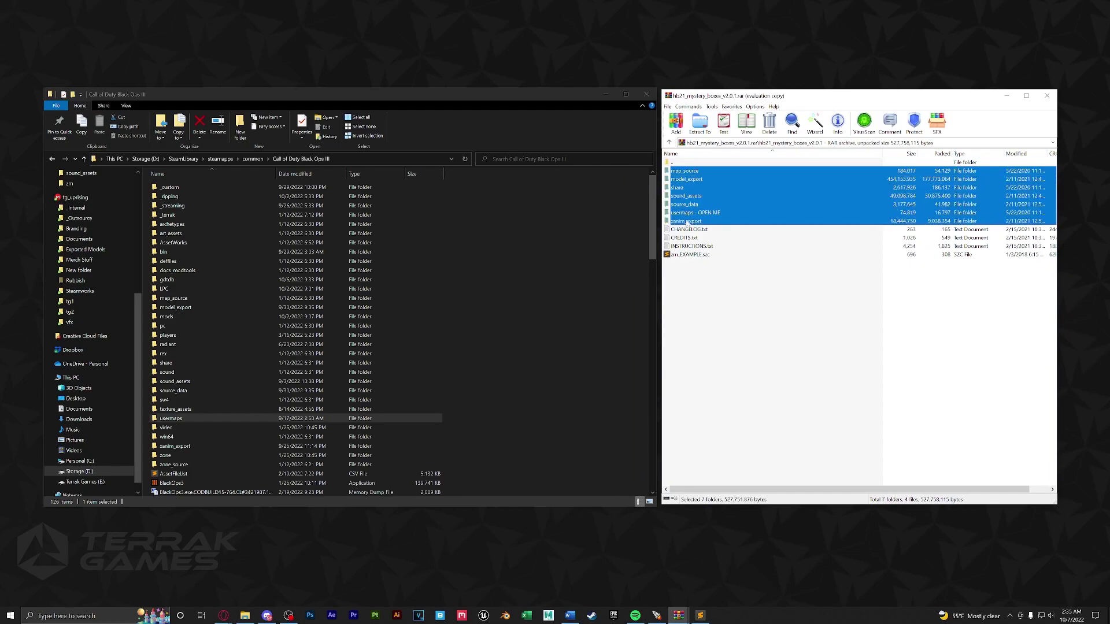
left_click(693, 213, "ctrl")
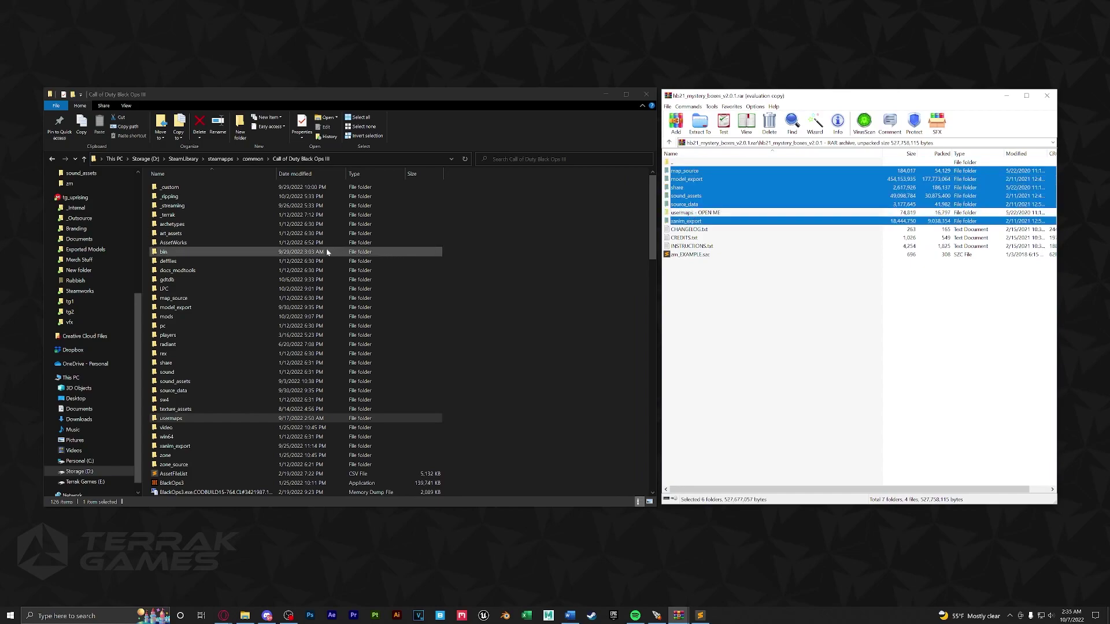
left_click(729, 247)
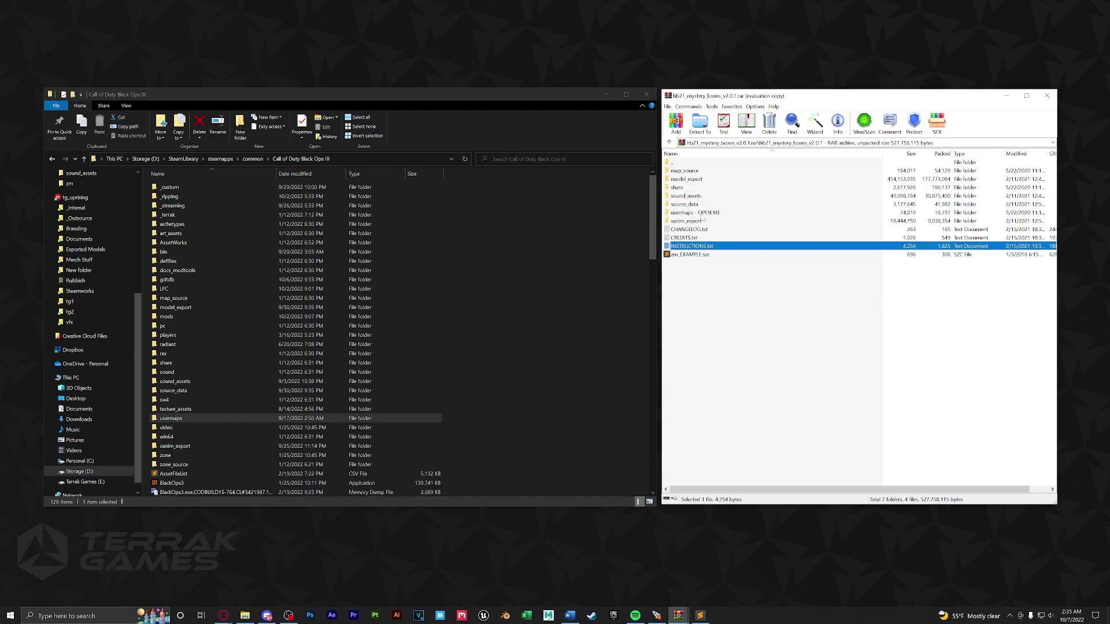
Copy the scripts folder from the archive's usermaps - OPEN ME/YOUR_MAP_NAME folder into usermaps/zm_logical_tutorials.
double_click(697, 213)
double_click(684, 172)
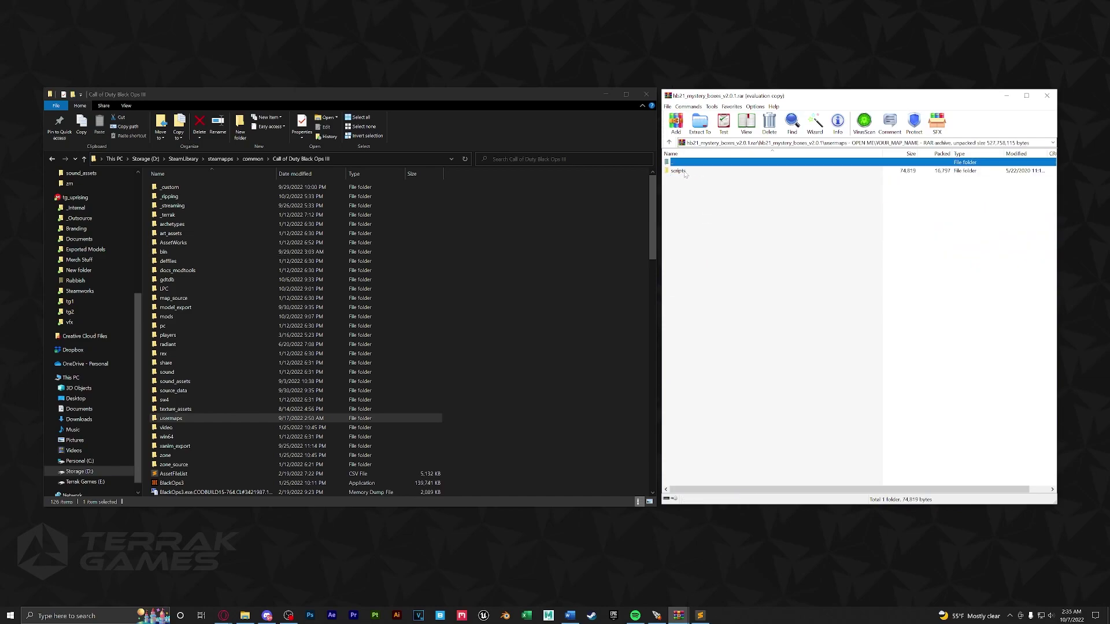
double_click(192, 421)
double_click(205, 307)
left_click(682, 173)
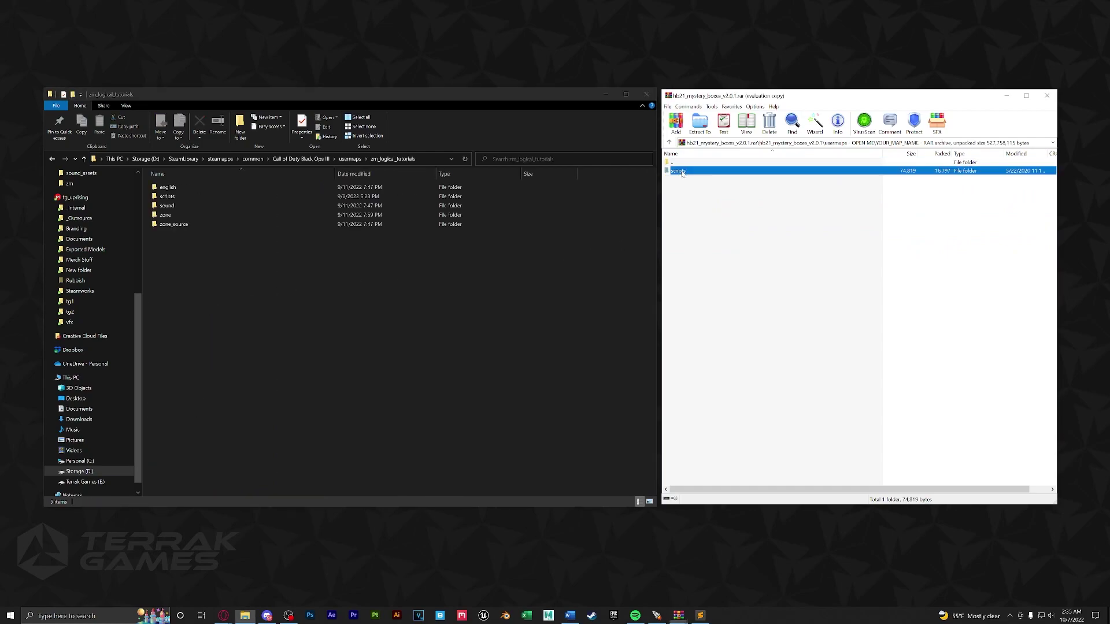
left_click_drag(349, 277, 349, 277)
Open the mystery boxes archive's INSTRUCTIONS.txt and the zm_logical_tutorials GSC file from the map's scripts/zm folder.
key("BackSpace")
key("BackSpace")
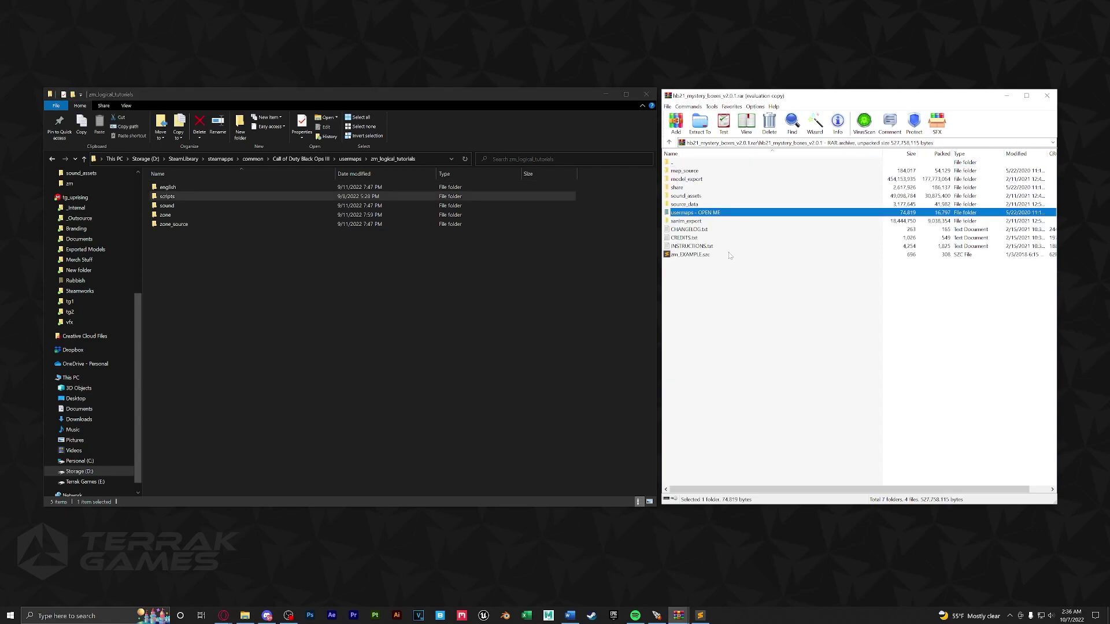
double_click(692, 247)
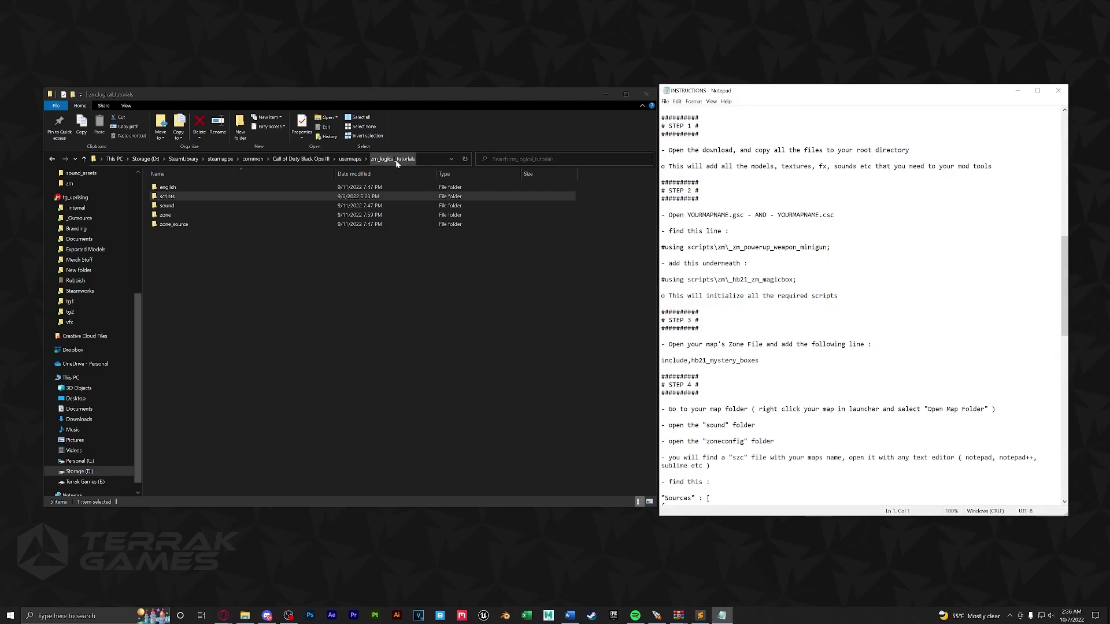
double_click(186, 196)
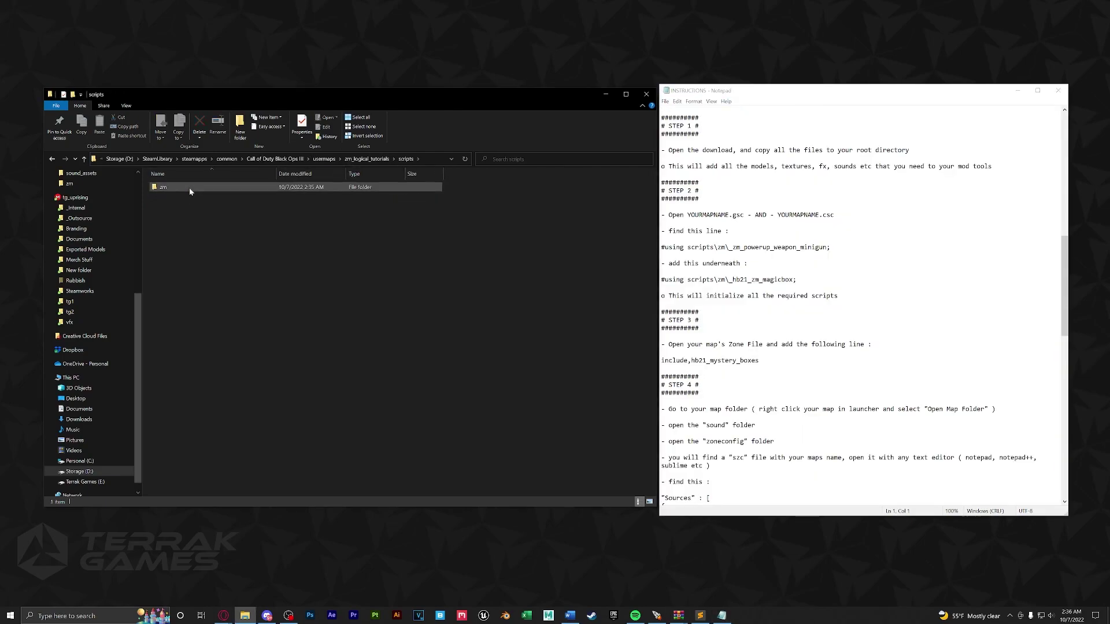
double_click(189, 187)
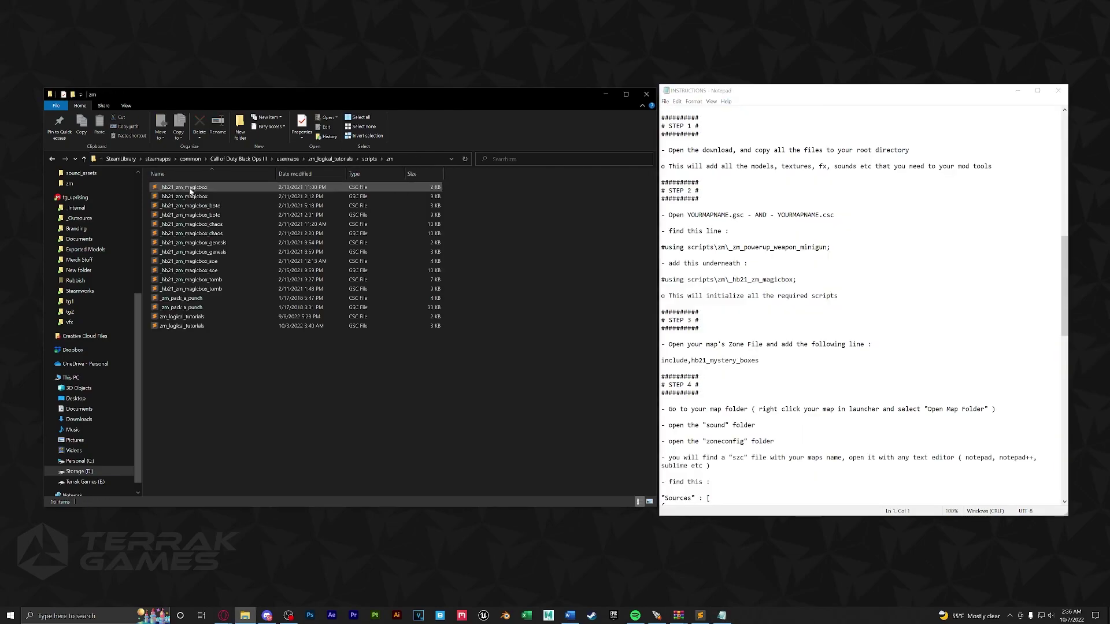
double_click(187, 325)
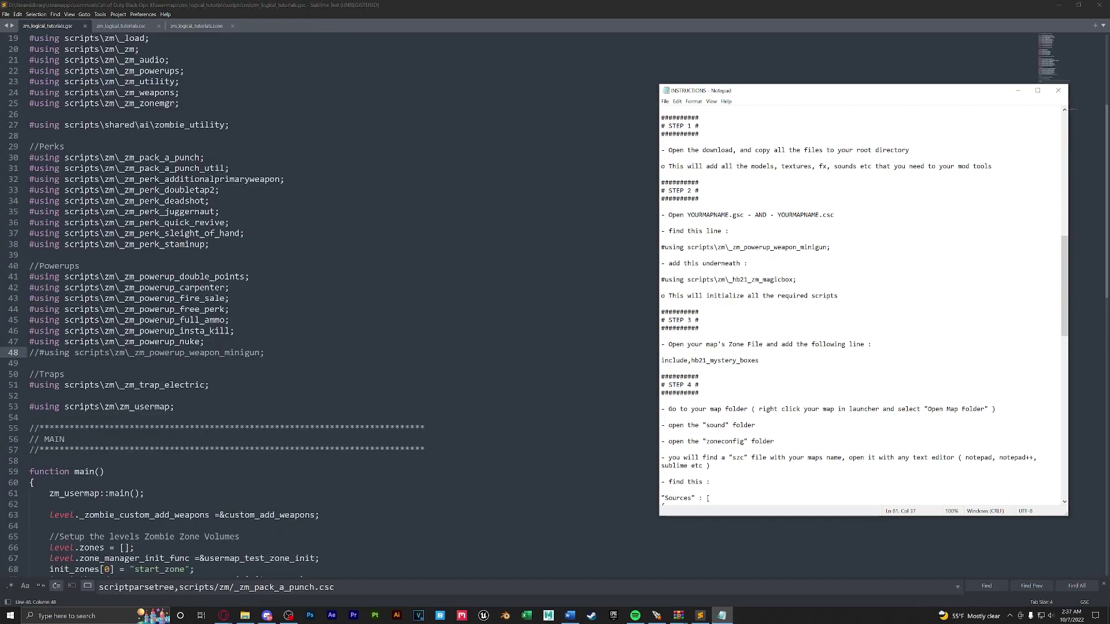
Add the instructions' line #using scripts\zm\_hb21_zm_magicbox; below the zm_usermap line in the GSC file, save it and dismiss the purchase reminder.
left_click_drag(797, 279, 661, 280)
key("ctrl+c")
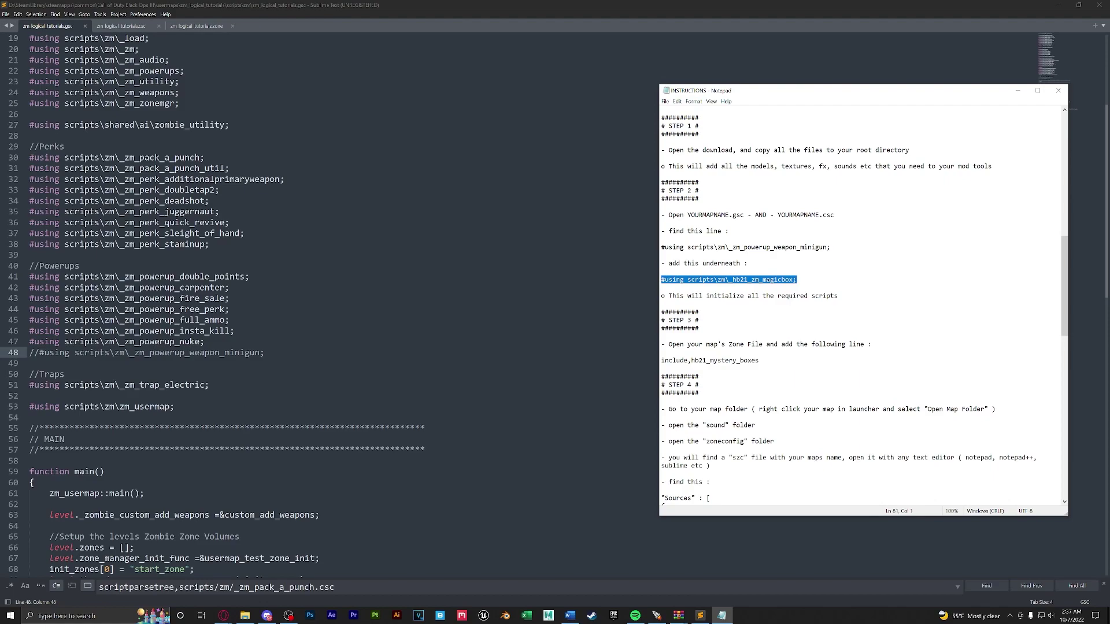
left_click(174, 407)
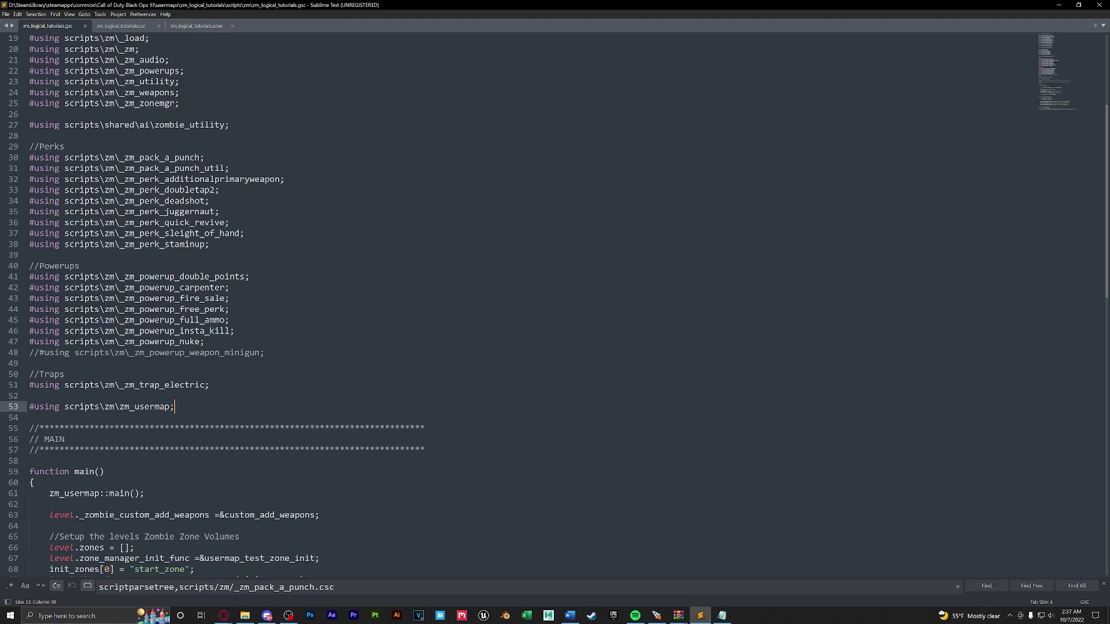
key("Return")
key("Return")
key("ctrl+v")
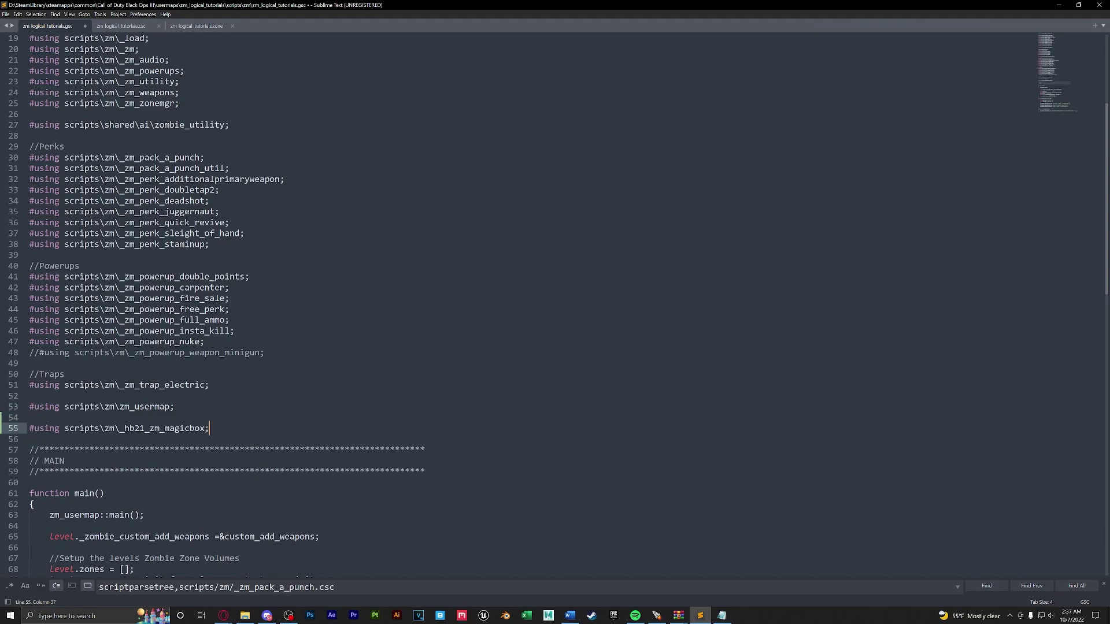
key("ctrl+s")
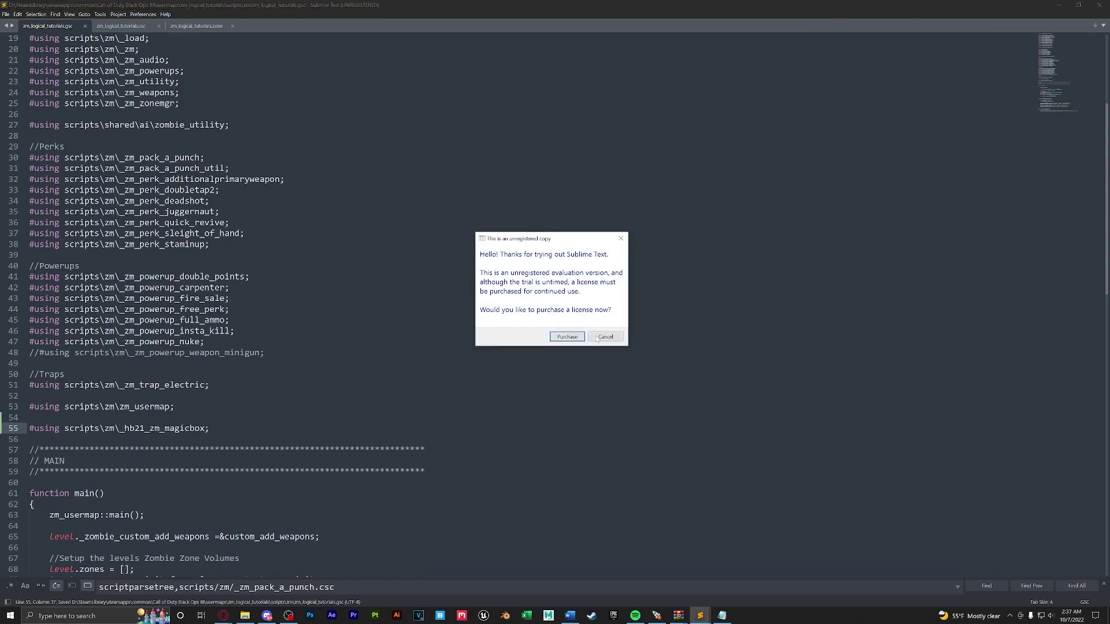
left_click(604, 337)
Add the same #using scripts\zm\_hb21_zm_magicbox; line below the zm_usermap line in zm_logical_tutorials.csc.
key("ctrl+Tab")
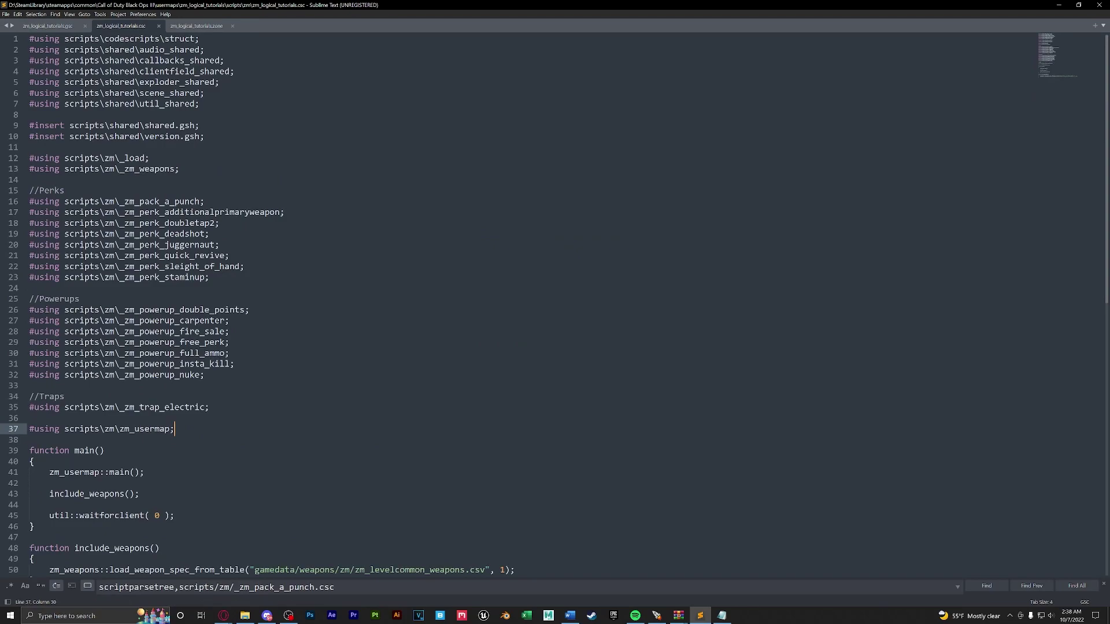
key("Return")
key("Return")
key("ctrl+v")
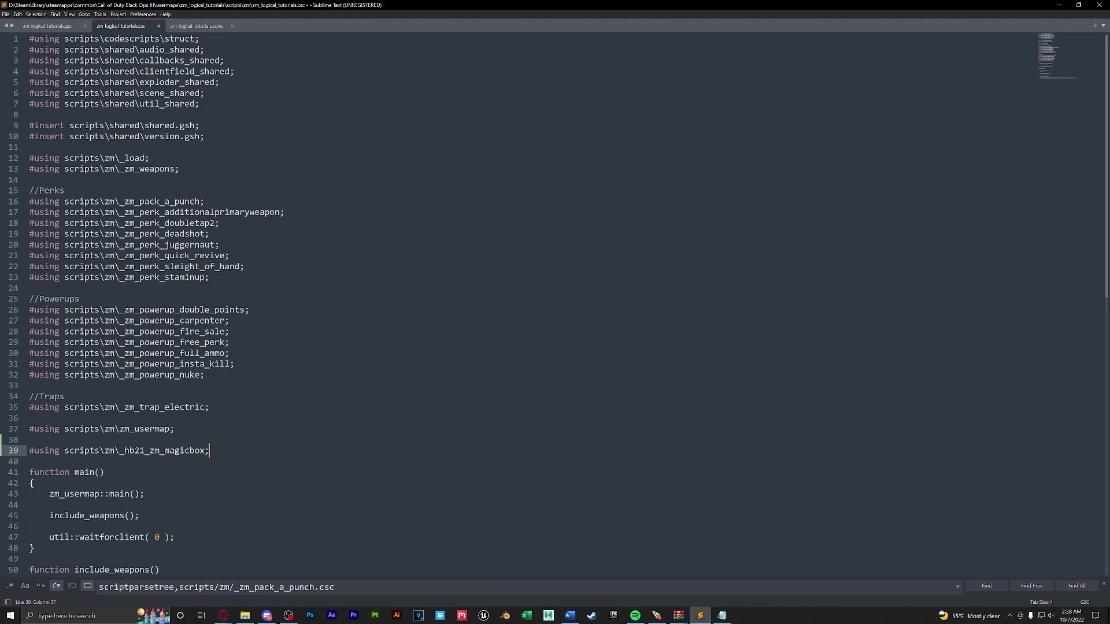
Copy include,hb21_mystery_boxes from the instructions, add it below include,hb21_pack_a_punches in the zone file and save.
key("alt+Tab")
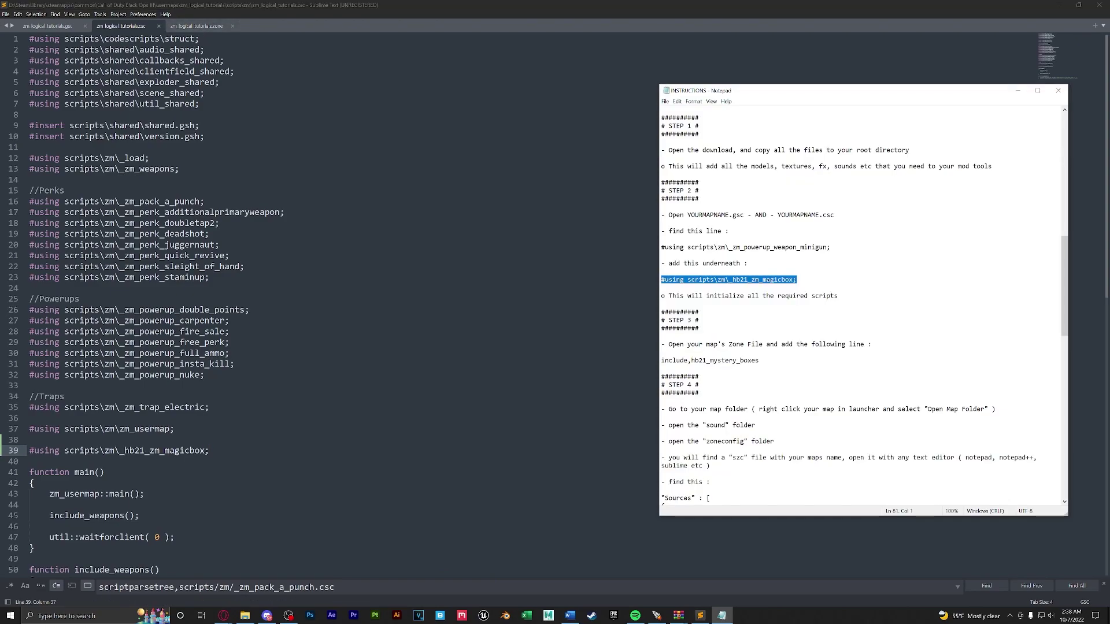
left_click_drag(758, 360, 660, 360)
key("ctrl+c")
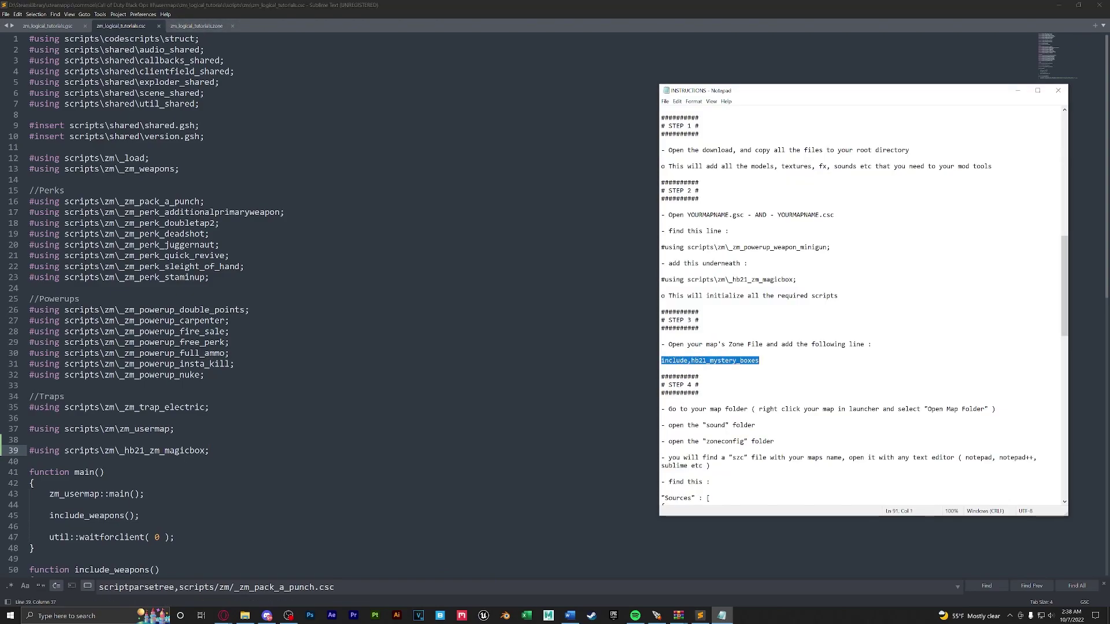
key("alt+Tab")
key("ctrl+Page_Down")
left_click(164, 82)
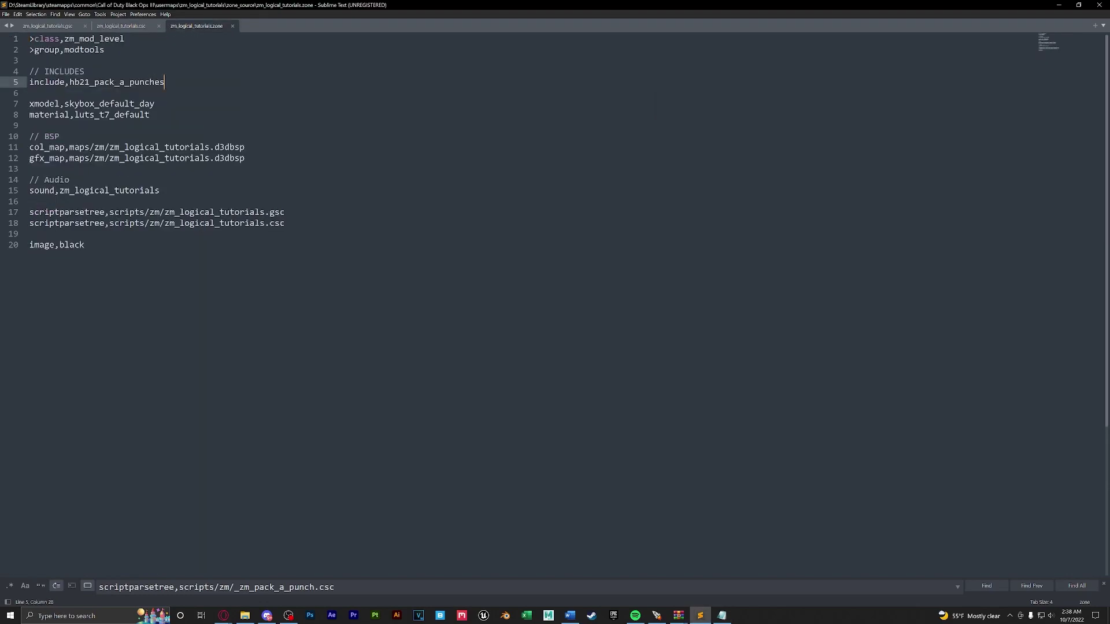
key("Return")
key("ctrl+v")
key("ctrl+s")
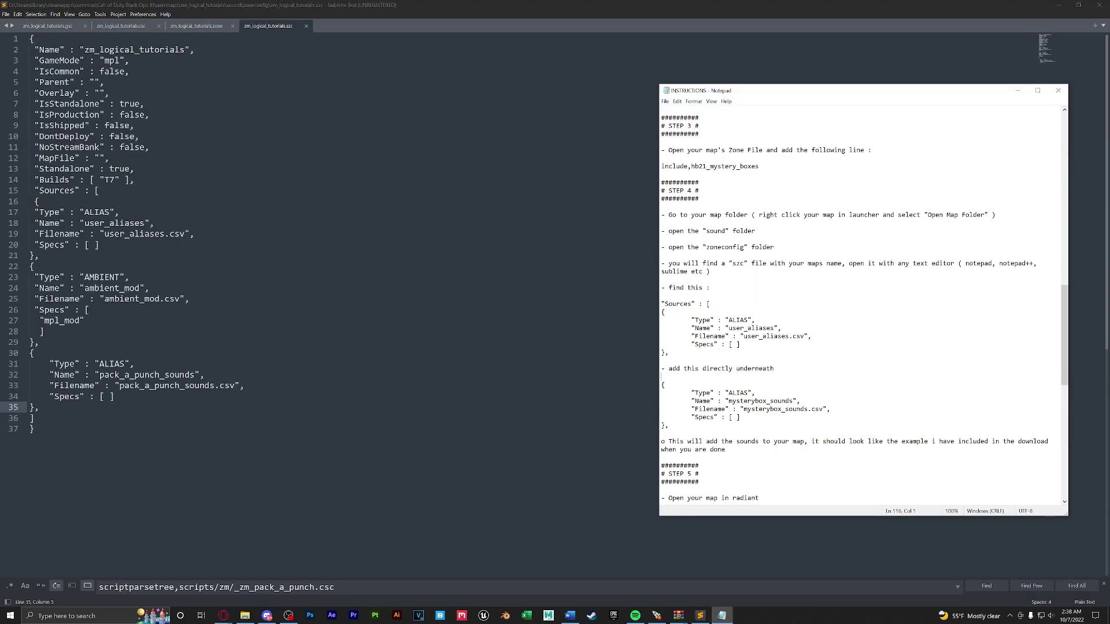
Copy the mysterybox_sounds ALIAS block from the instructions, add it after the pack_a_punch_sounds block in the SZC file and save.
key("shift+Up")
key("shift+Up")
key("shift+Up")
key("shift+Up")
key("shift+Up")
key("shift+Home")
key("ctrl+c")
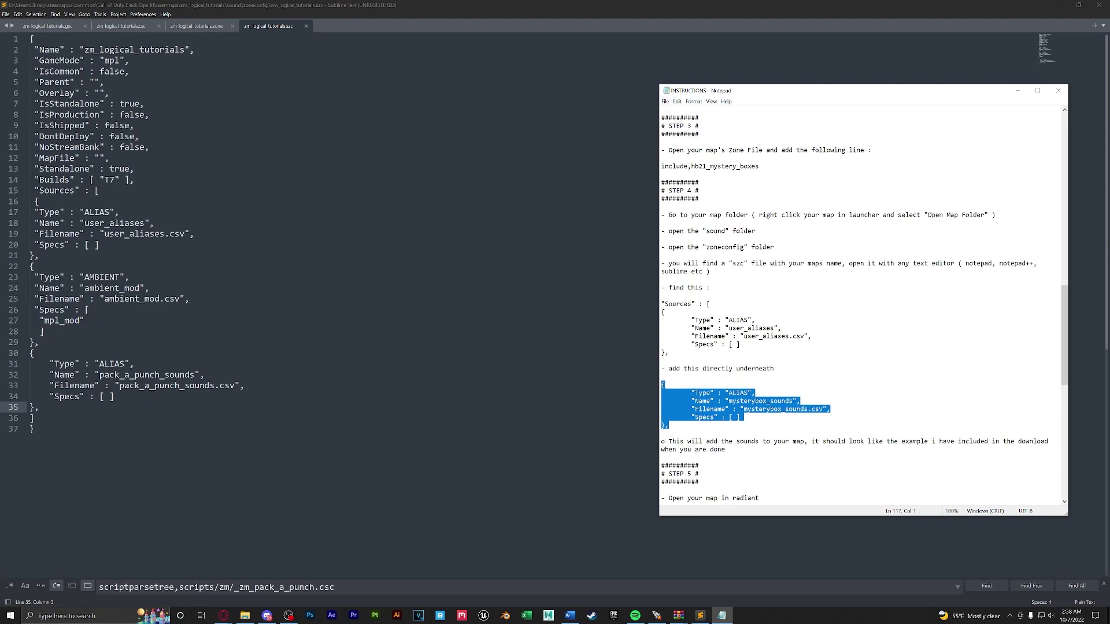
key("alt+Tab")
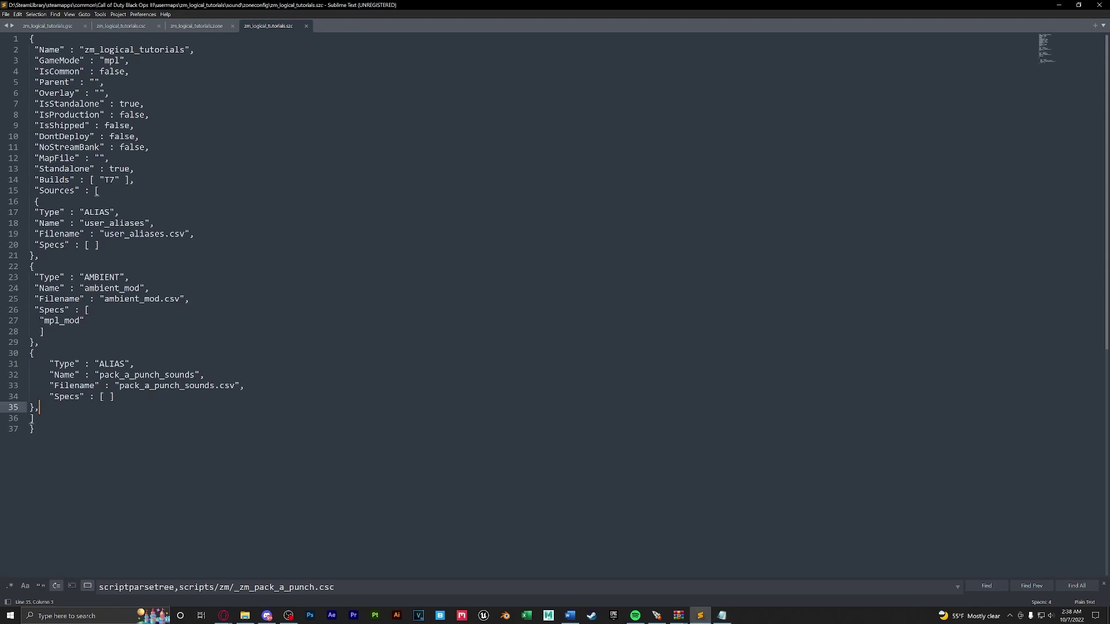
key("Return")
key("ctrl+v")
key("ctrl+s")
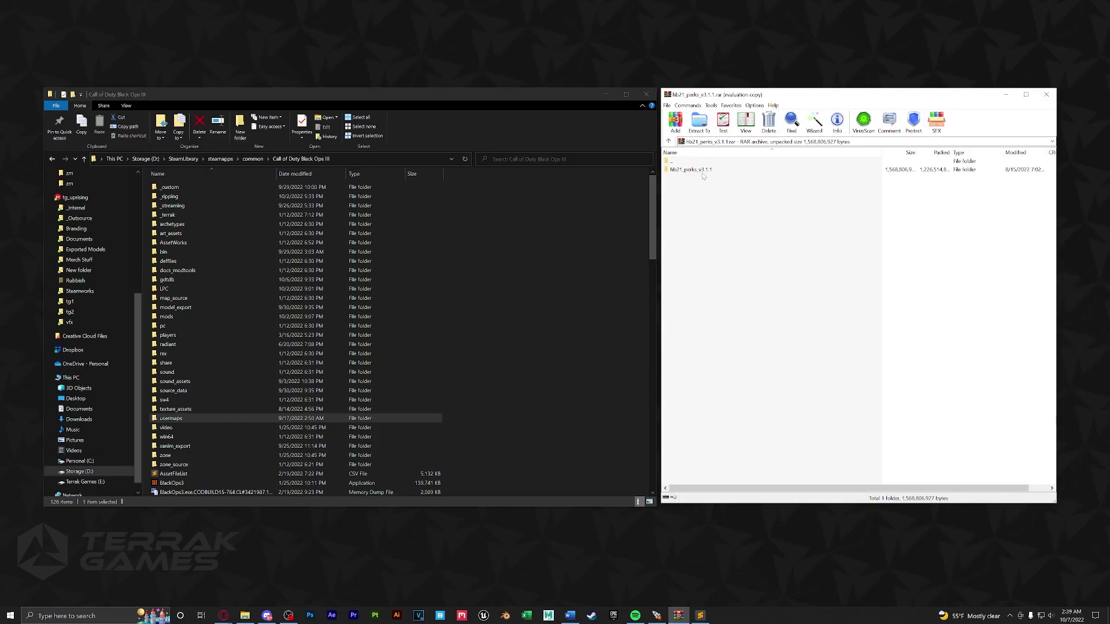
Copy the hb21_perks_v3.1.1 archive's folders, except EXAMPLE MAP and usermaps - OPEN ME, into the Call of Duty Black Ops III folder.
double_click(701, 172)
left_click(681, 180)
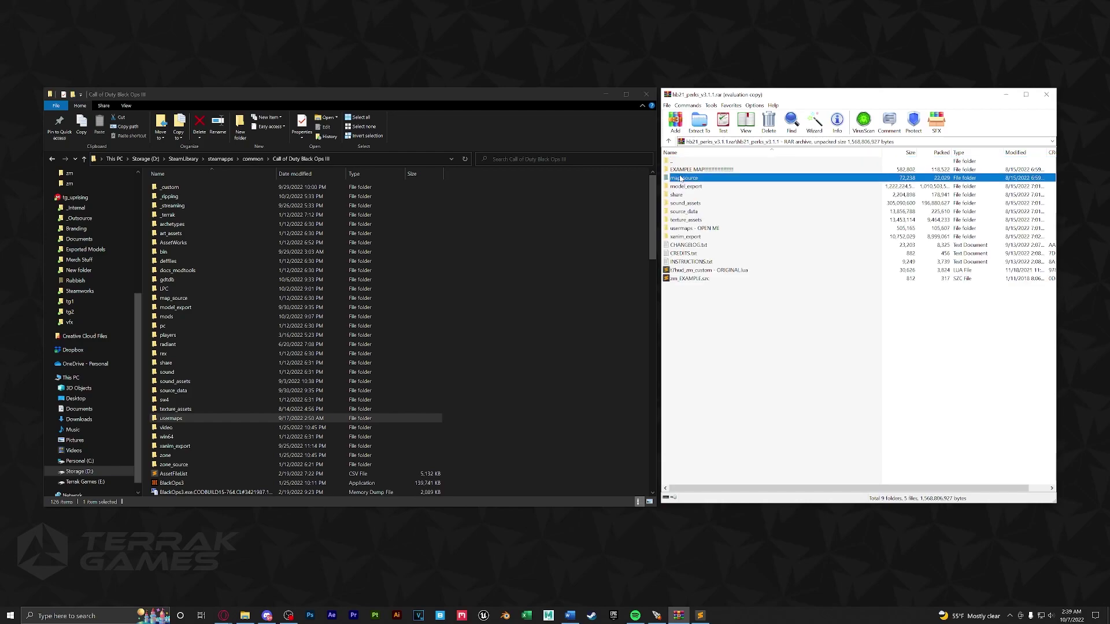
left_click(687, 236, "shift")
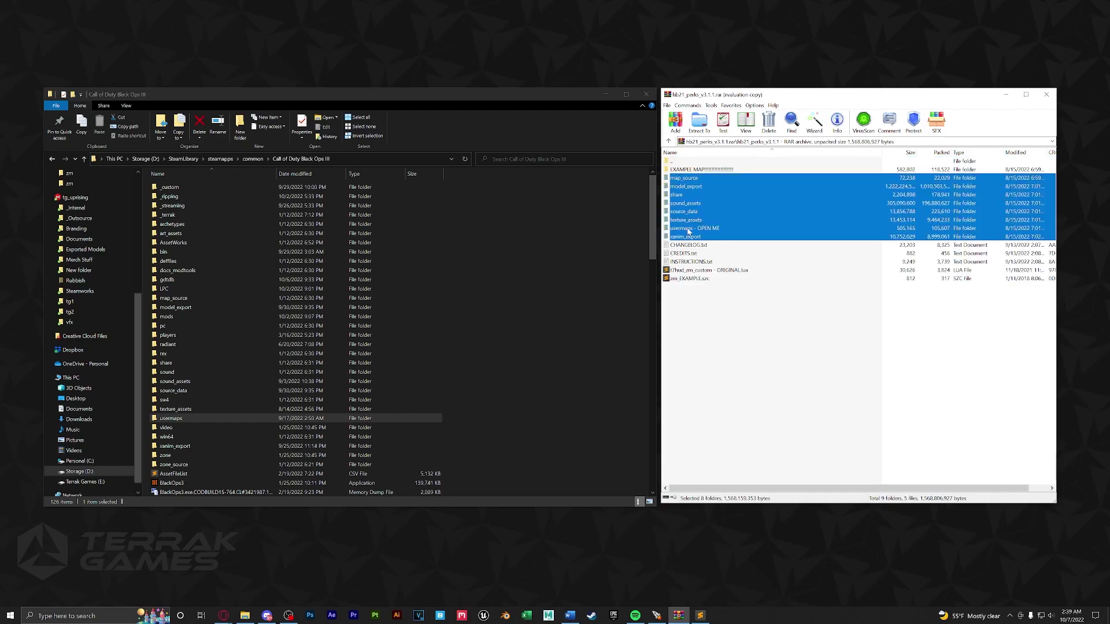
left_click(687, 229, "ctrl")
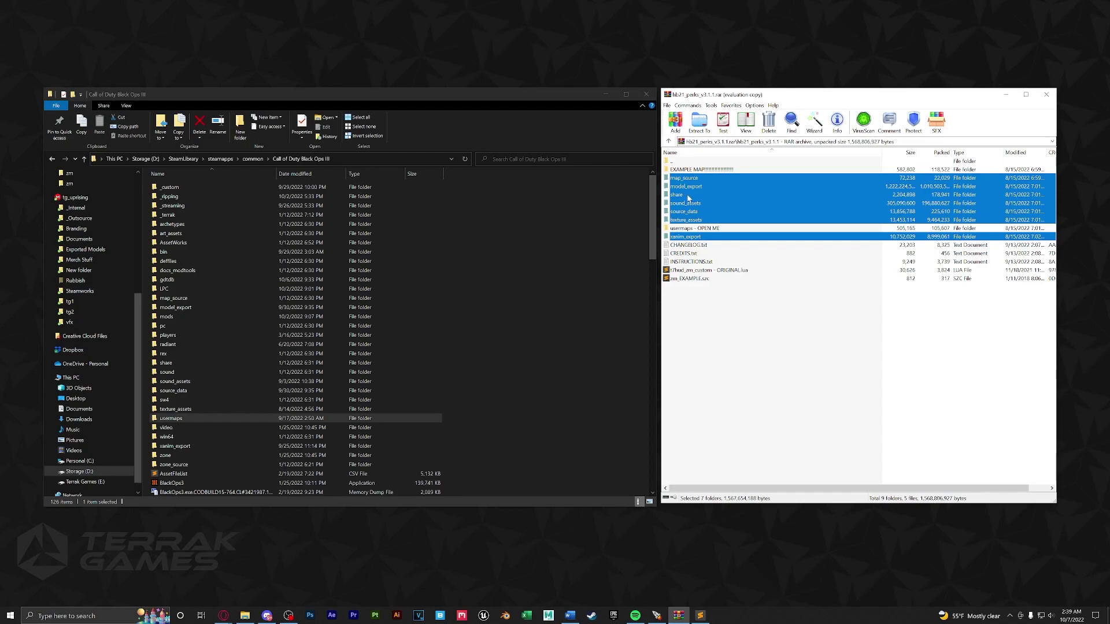
left_click(470, 240)
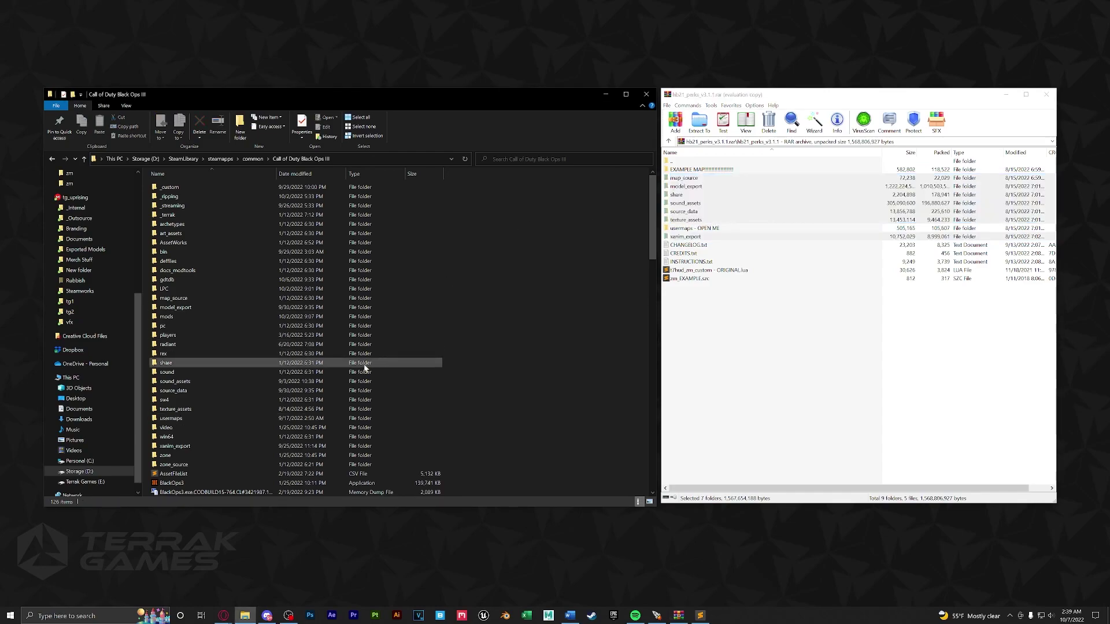
Copy the gamedata, scripts and ui folders from the perks archive's usermaps - OPEN ME/YOUR_MAP_NAME folder into usermaps/zm_logical_tutorials.
double_click(700, 229)
left_click(703, 170)
double_click(702, 170)
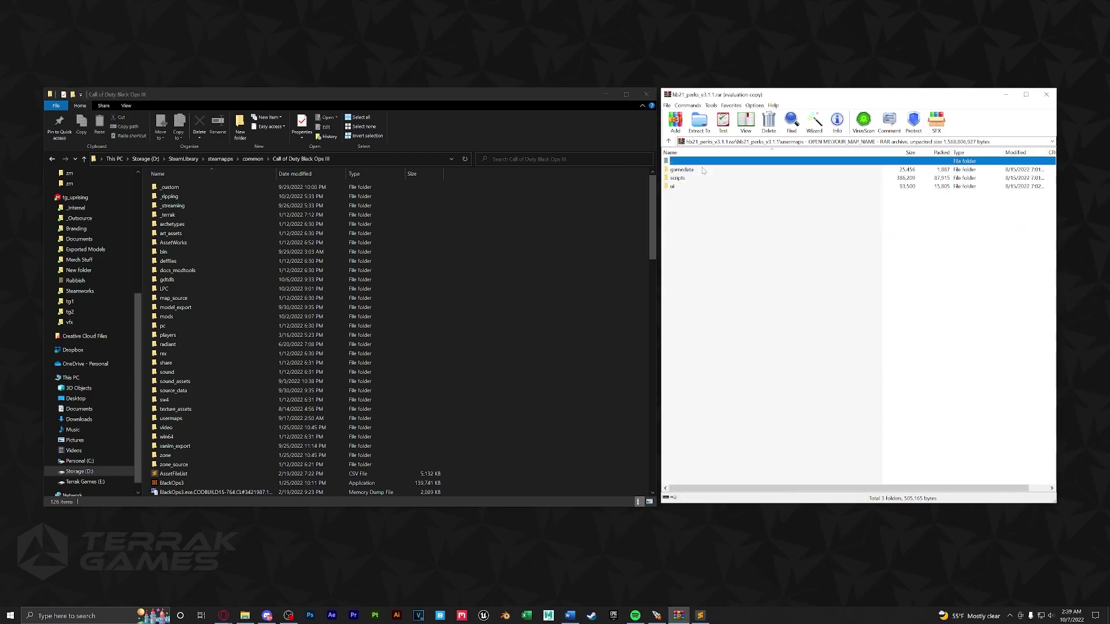
double_click(204, 418)
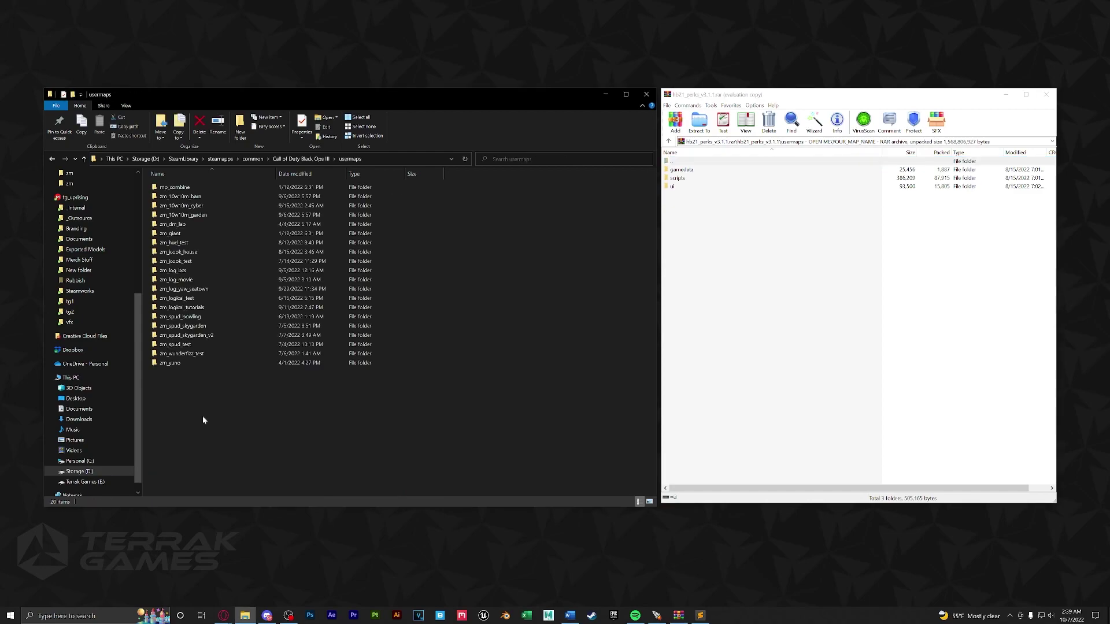
double_click(206, 308)
left_click_drag(696, 213, 691, 174)
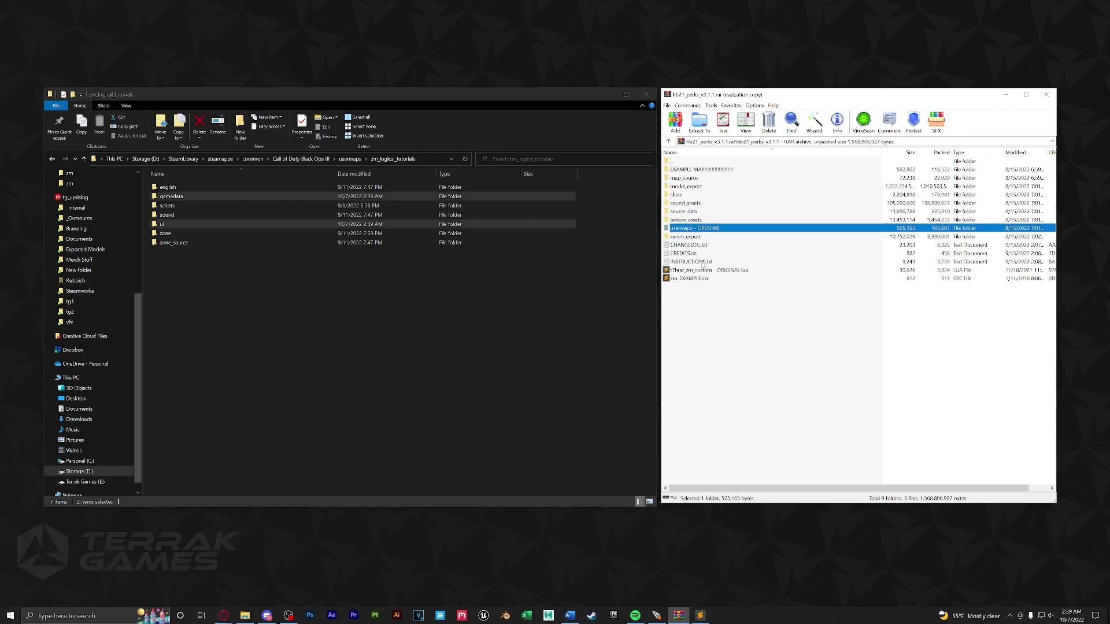
Open the perks archive's INSTRUCTIONS.txt and copy the #using lines from _zm_perk_electric_cherry through _zm_perk_random in Step 3.
double_click(691, 262)
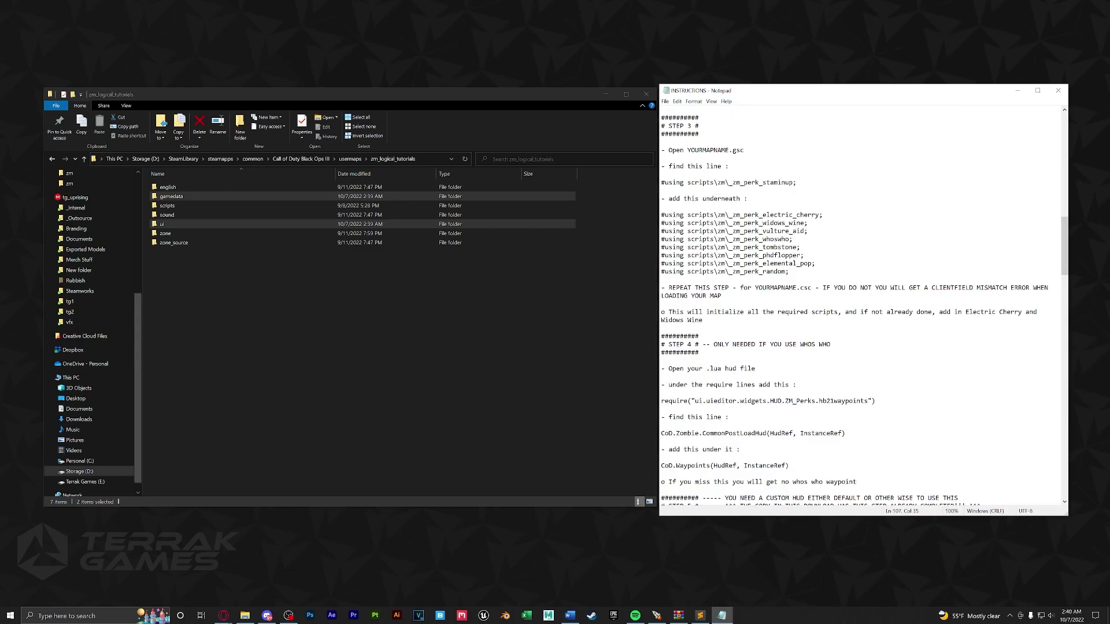
key("shift+Up")
key("shift+Up")
key("shift+Up")
key("shift+Up")
key("shift+Up")
key("shift+Up")
key("shift+Up")
key("shift+Home")
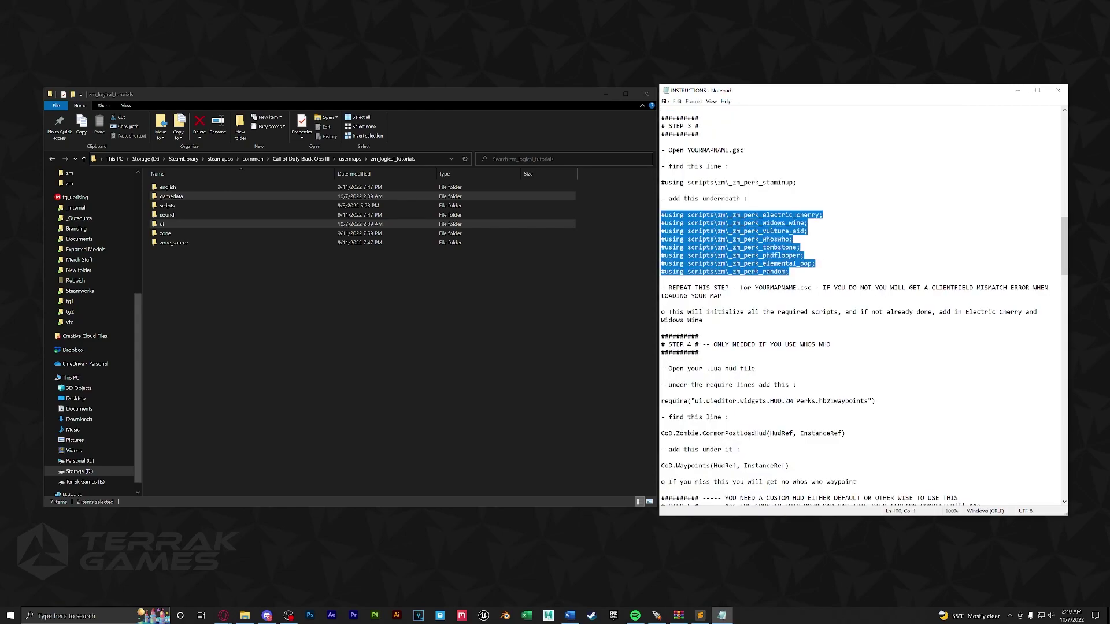
key("shift+Down")
key("shift+Down")
key("shift+Down")
key("shift+Down")
key("shift+Down")
key("shift+Down")
key("shift+Down")
key("shift+End")
key("ctrl+c")
Paste the copied perk #using lines below _zm_perk_staminup in zm_logical_tutorials.gsc in Sublime Text and save.
key("alt+Tab")
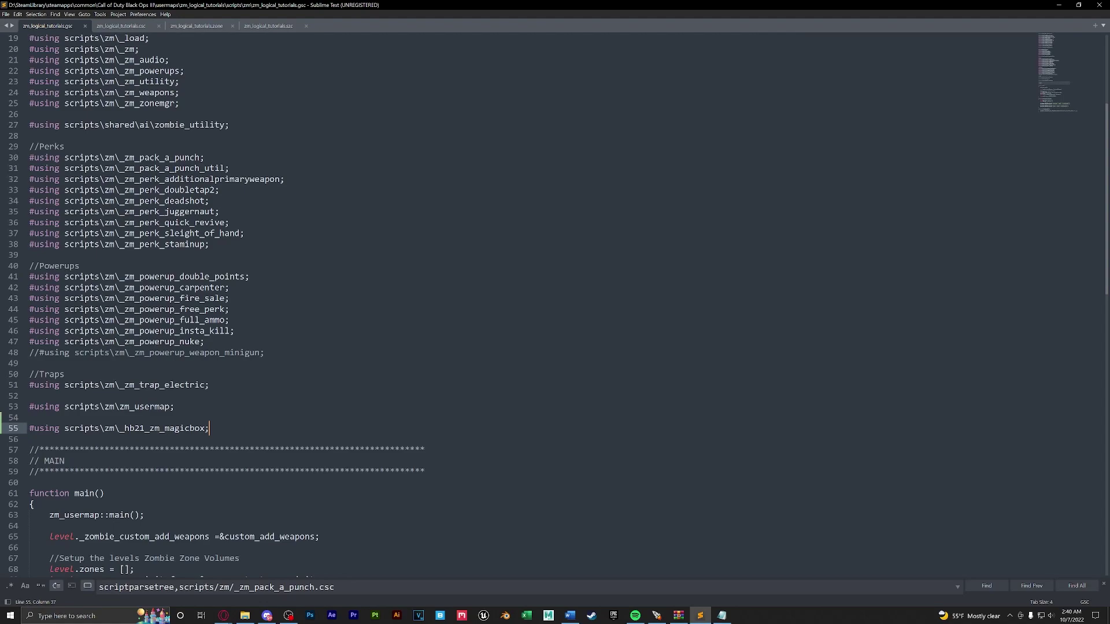
left_click_drag(29, 146, 64, 147)
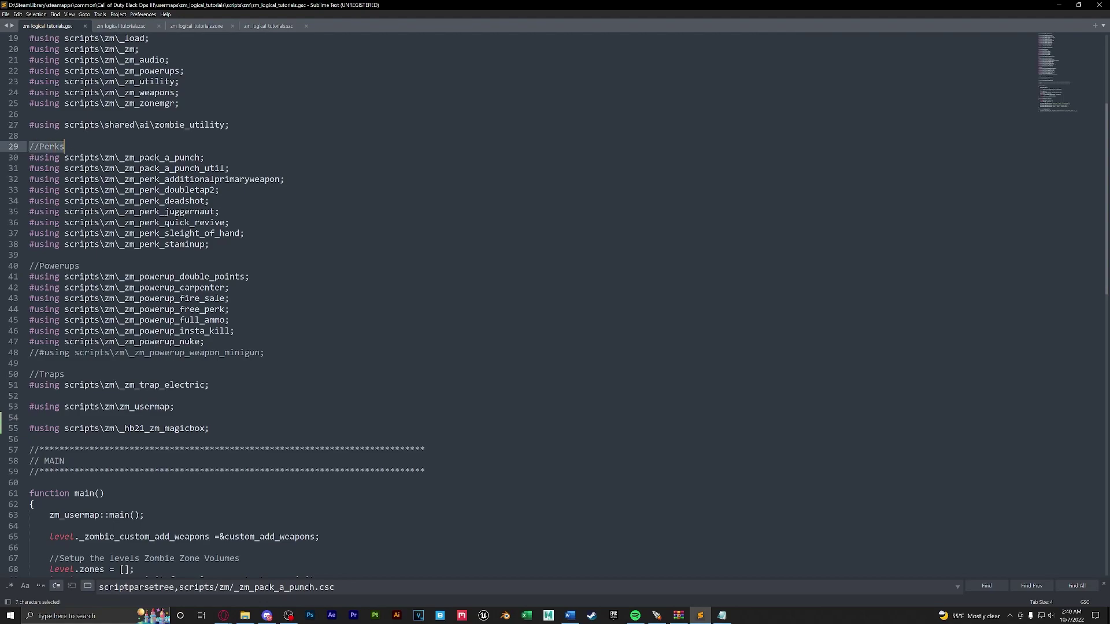
left_click(209, 244)
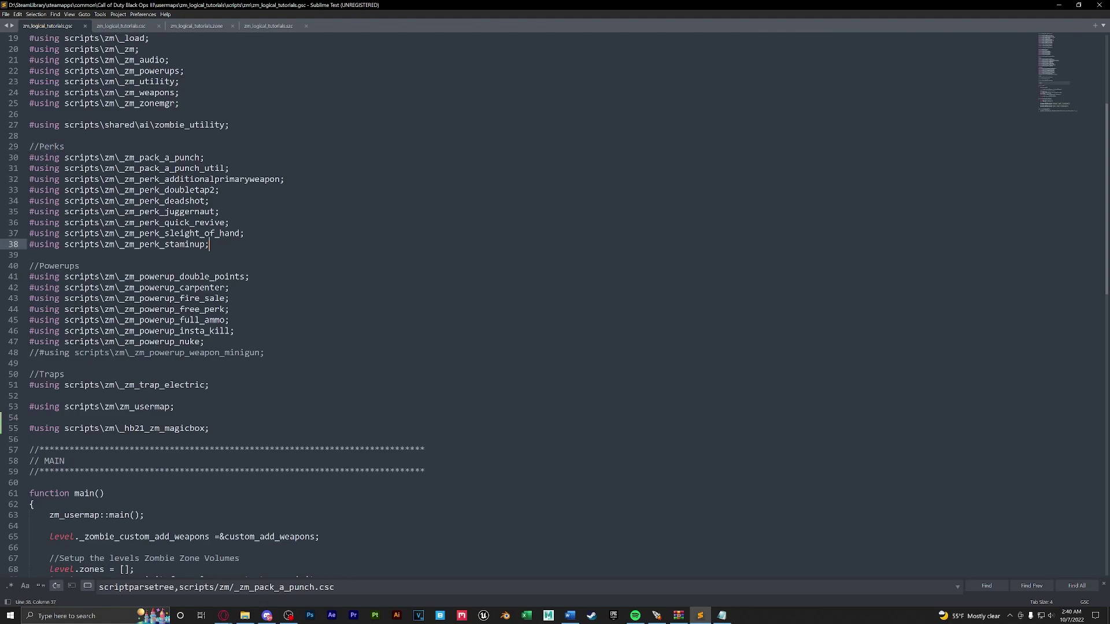
key("ctrl+v")
key("ctrl+s")
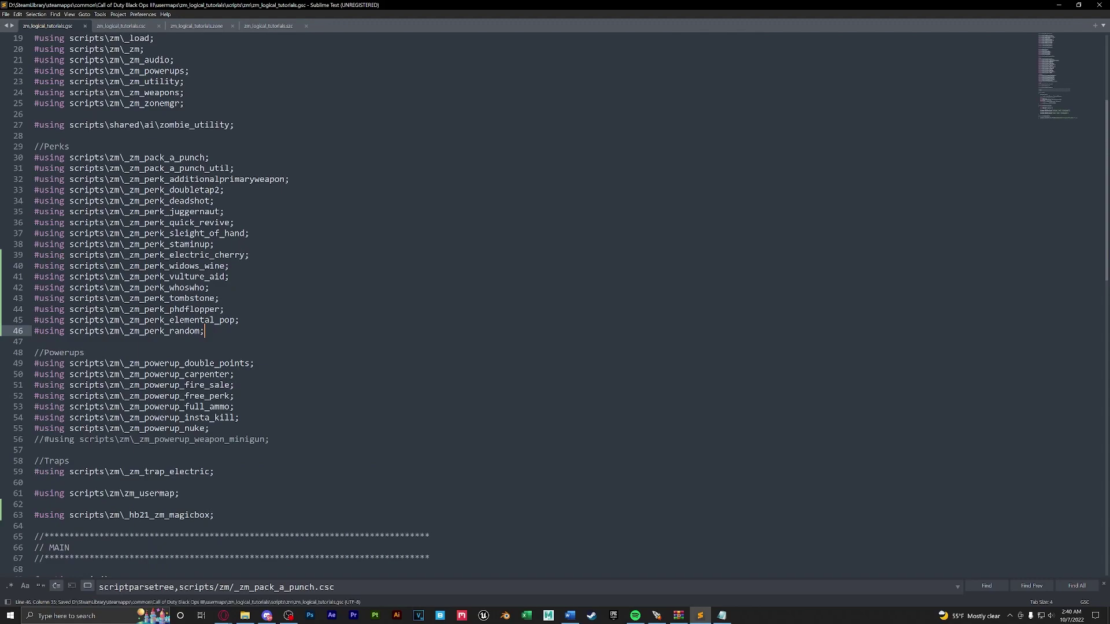
Paste the same perk #using lines below _zm_perk_staminup in zm_logical_tutorials.csc.
left_click(121, 26)
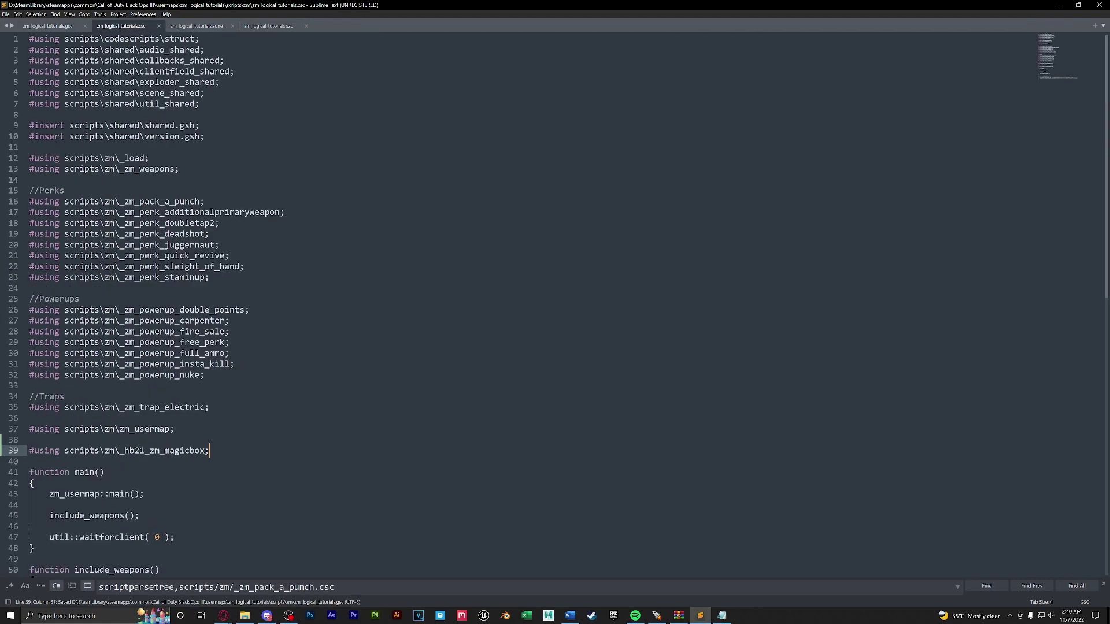
left_click(210, 277)
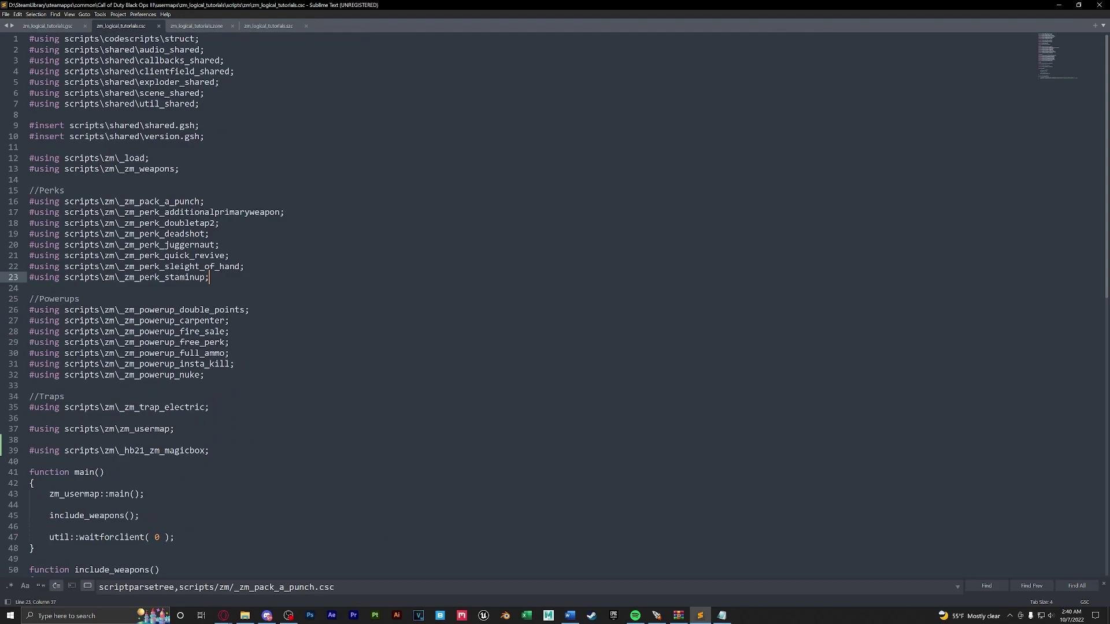
key("Return")
key("ctrl+v")
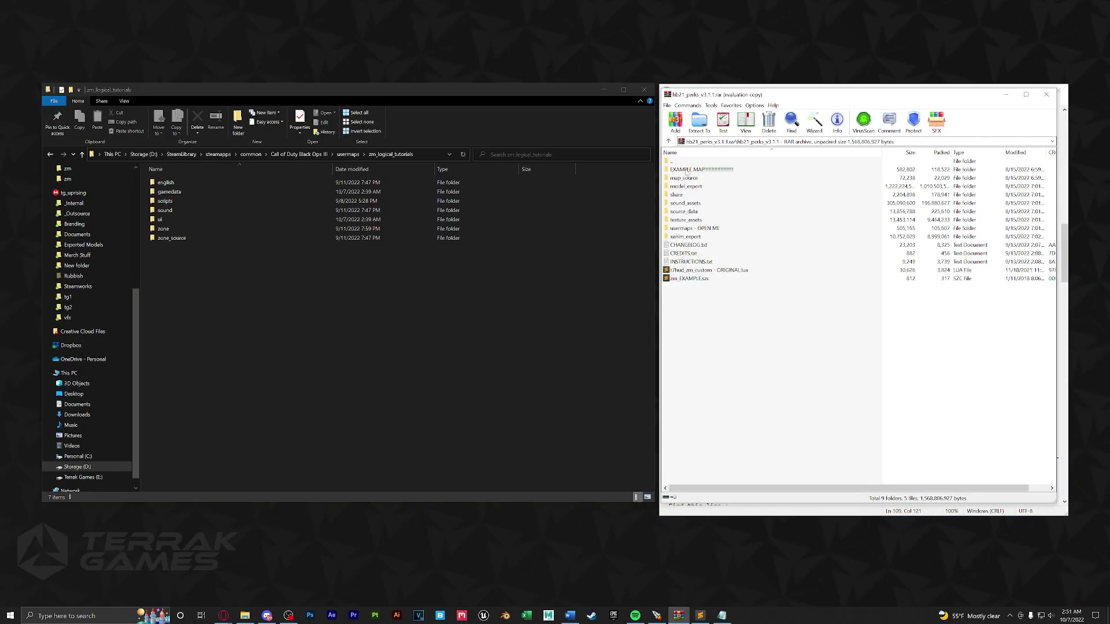
Copy the menus folder from the perks archive's EXAMPLE MAP zm_ultimate_perks/ui/uieditor folder into zm_logical_tutorials/ui/uieditor.
double_click(686, 170)
double_click(682, 170)
double_click(686, 170)
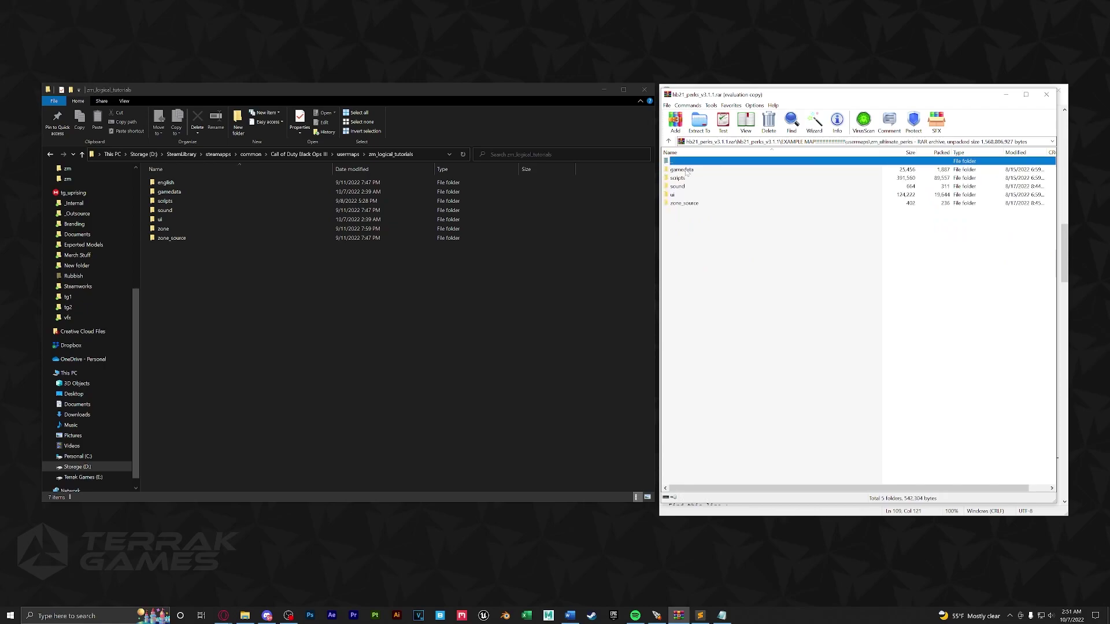
double_click(677, 194)
double_click(682, 170)
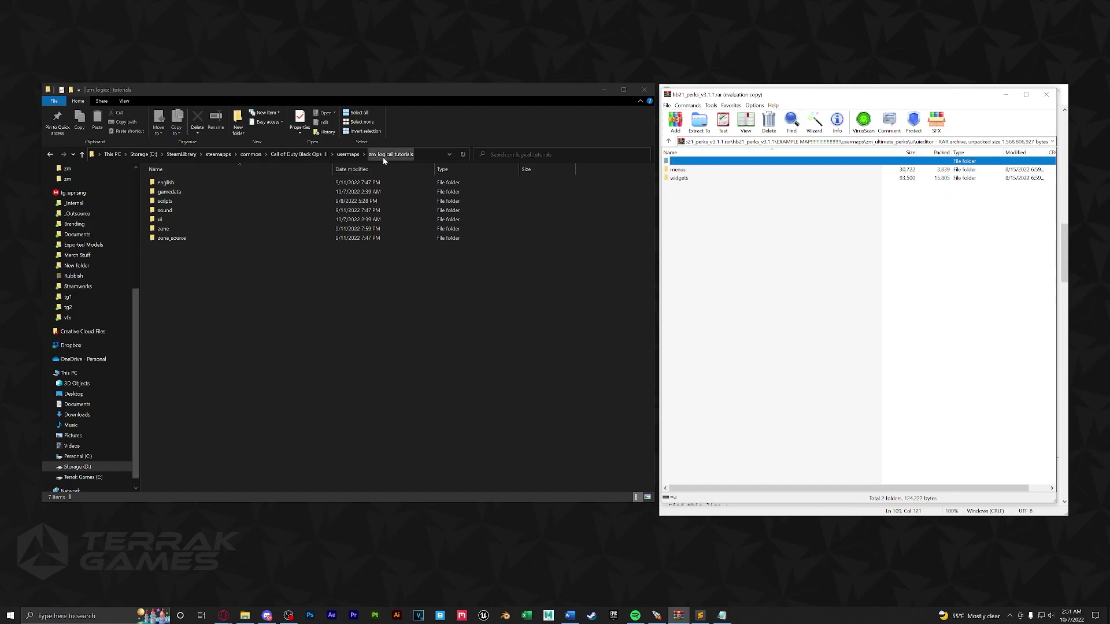
double_click(183, 219)
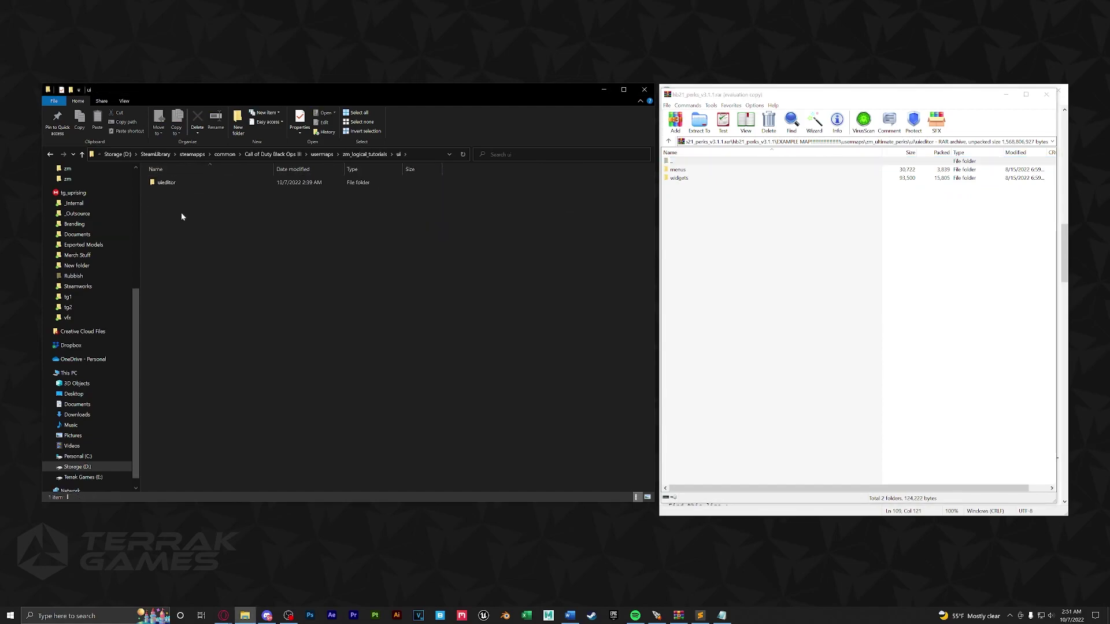
double_click(185, 184)
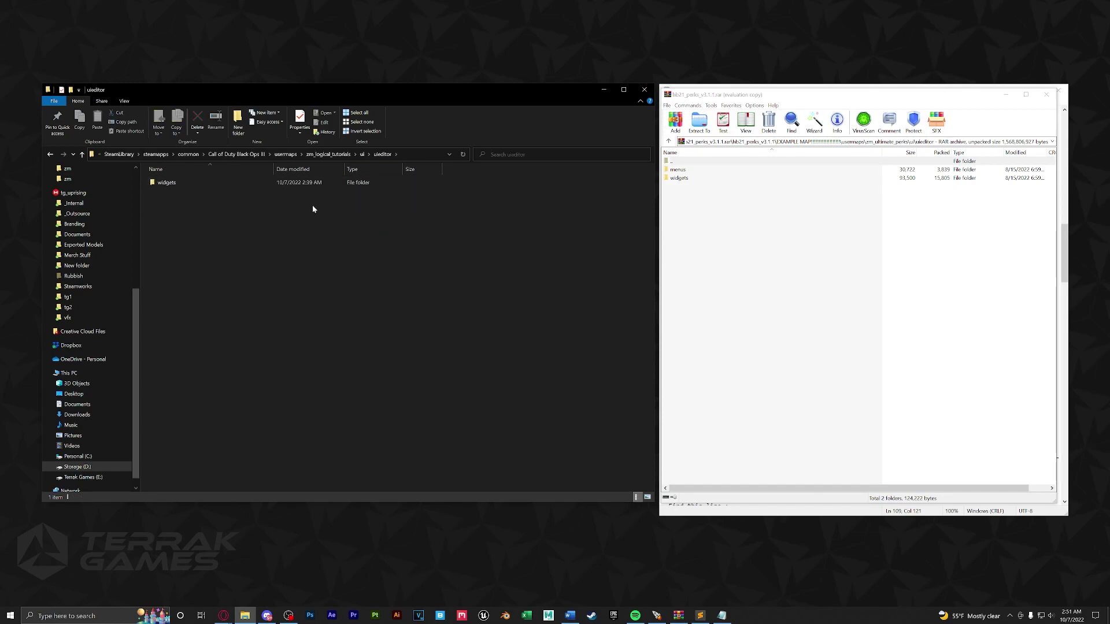
left_click_drag(674, 171, 184, 217)
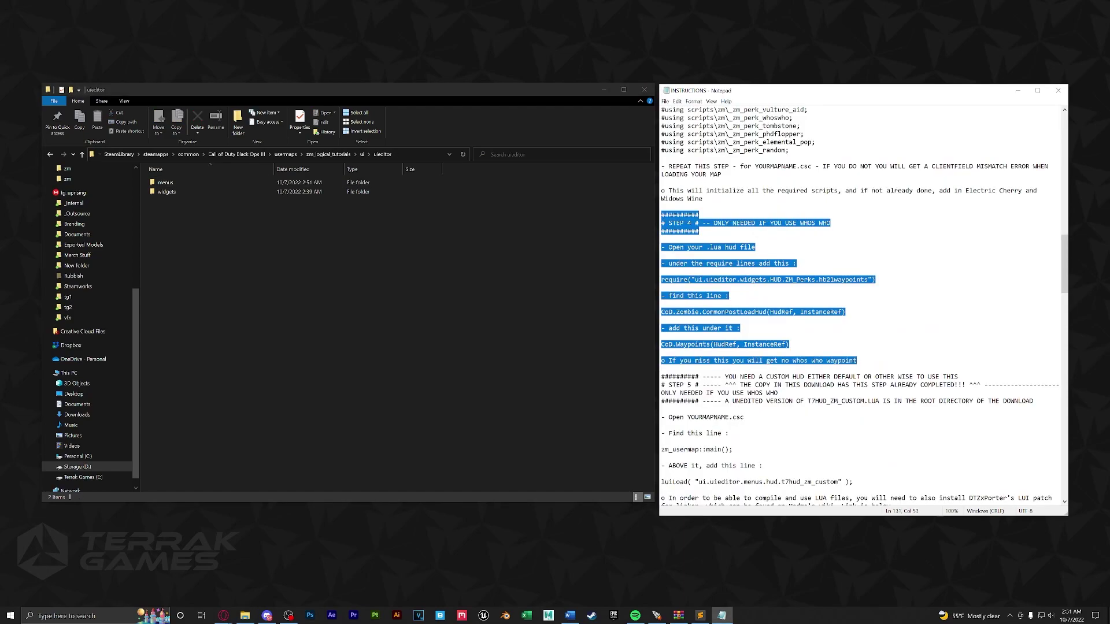
Copy luiLoad( "ui.uieditor.menus.hud.t7hud_zm_custom" ); from the instructions, add it above zm_usermap::main(); in the CSC file and save.
left_click(729, 296)
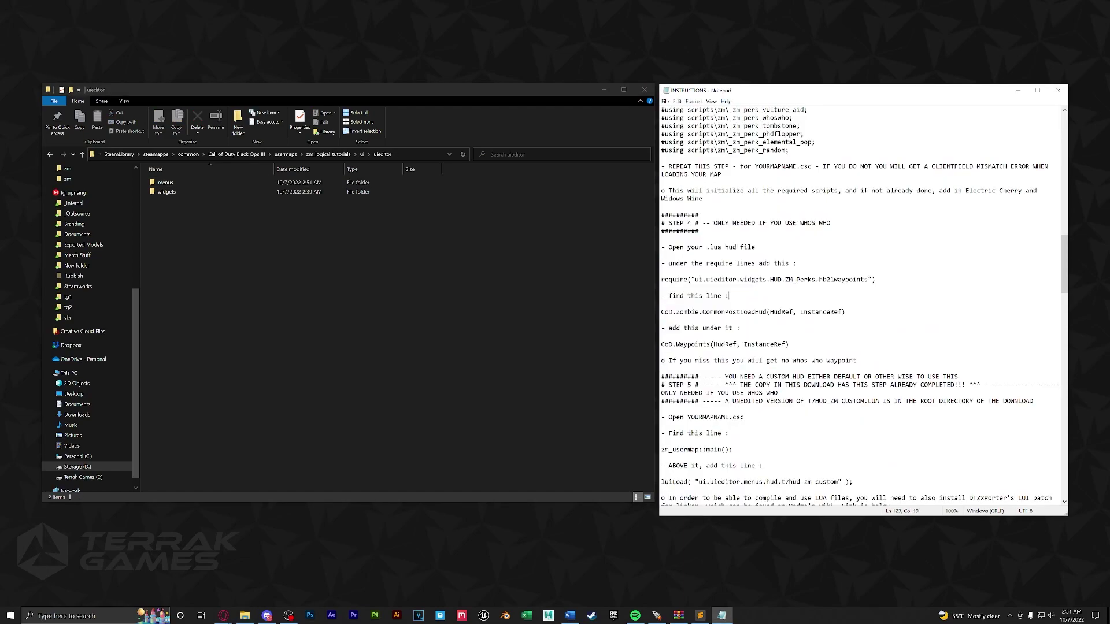
scroll(728, 296, "down", 6)
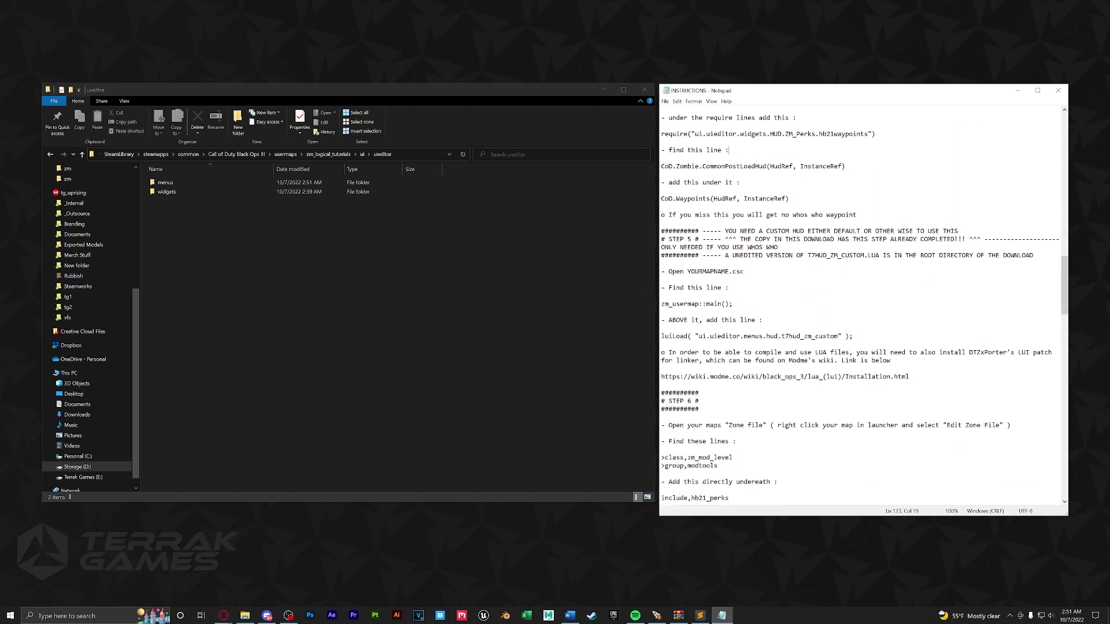
left_click_drag(853, 336, 661, 336)
key("ctrl+c")
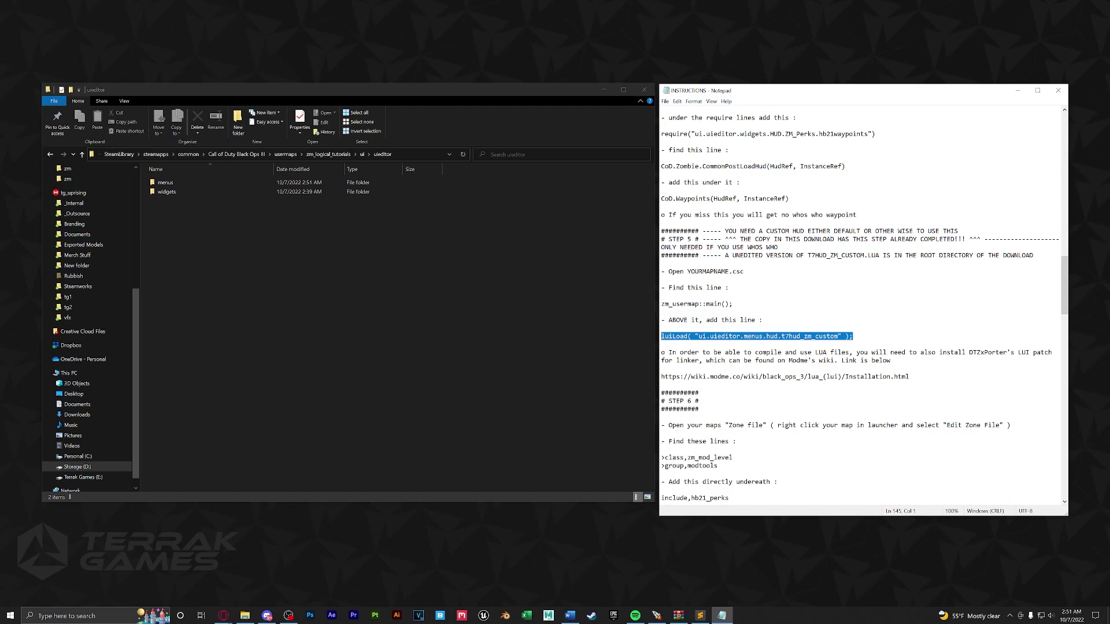
key("alt+Tab")
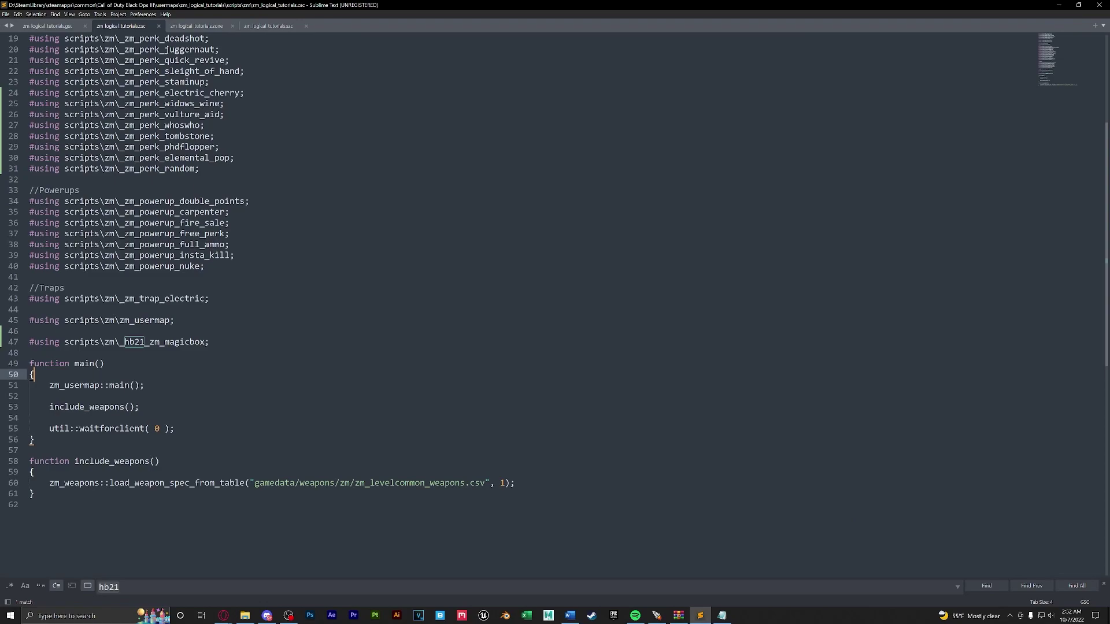
key("Return")
key("ctrl+v")
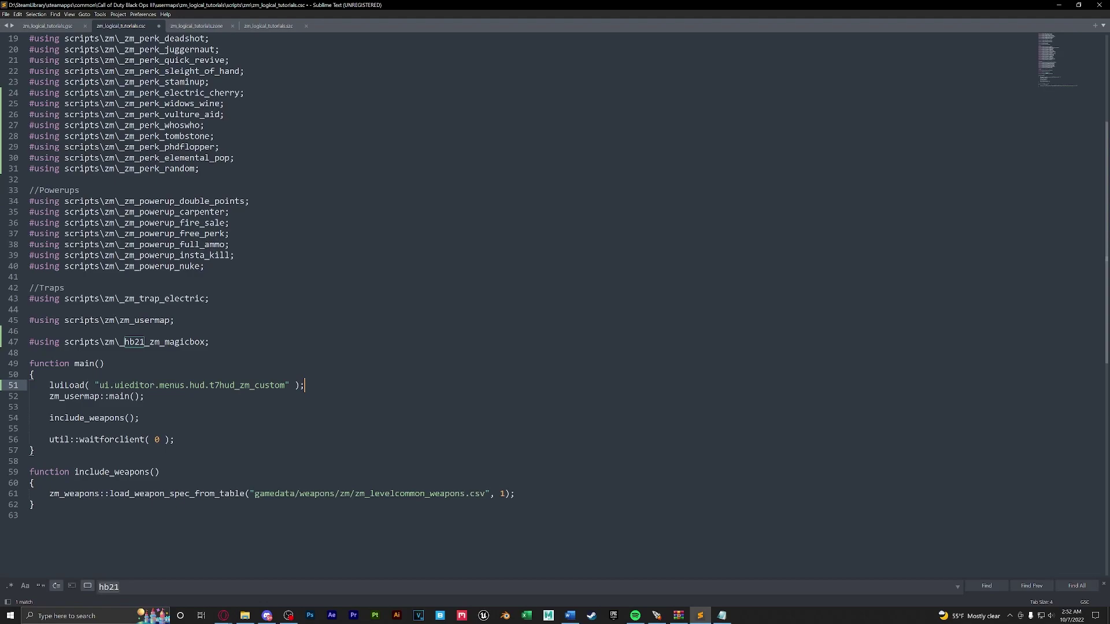
key("Return")
key("ctrl+s")
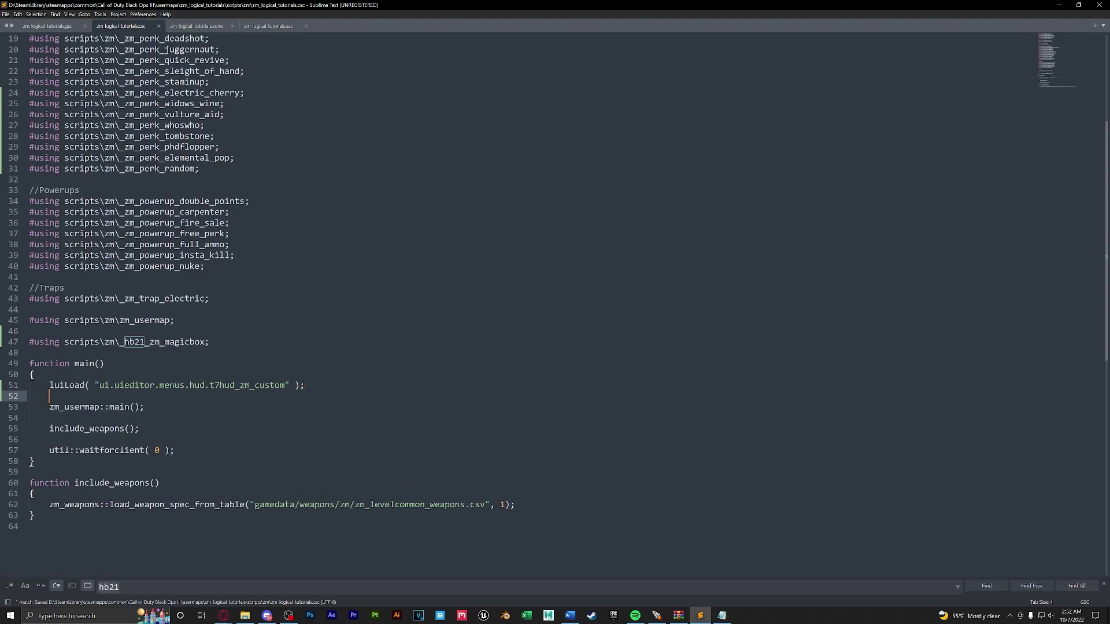
Copy include,hb21_perks from the instructions and add it below include,hb21_mystery_boxes in the zone file.
key("alt+Tab")
left_click_drag(729, 327, 661, 327)
key("ctrl+c")
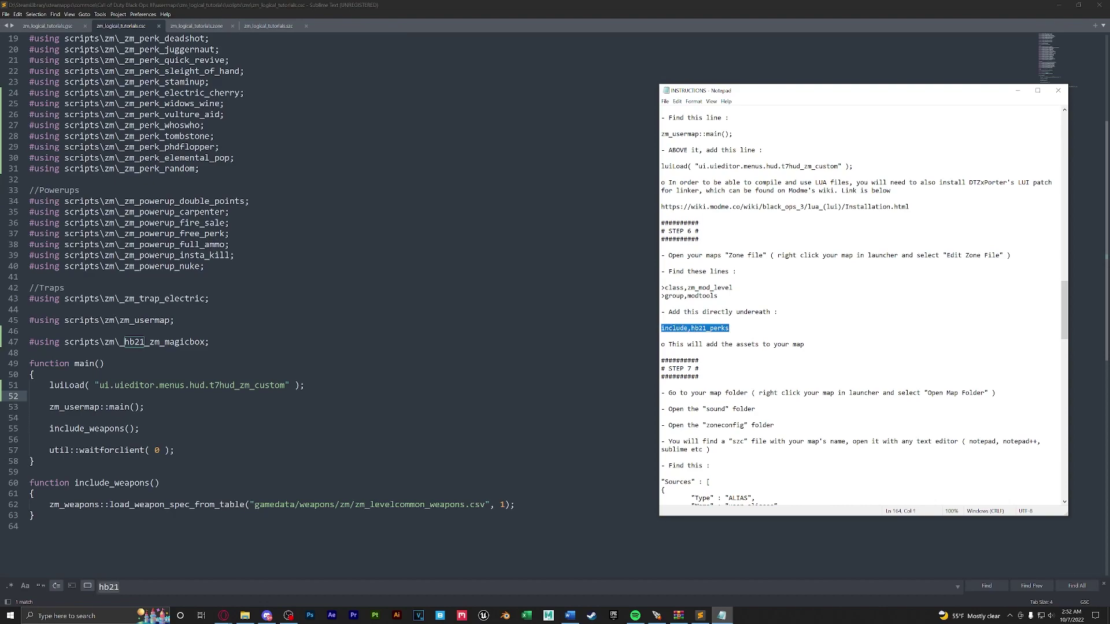
key("alt+Tab")
key("ctrl+Page_Down")
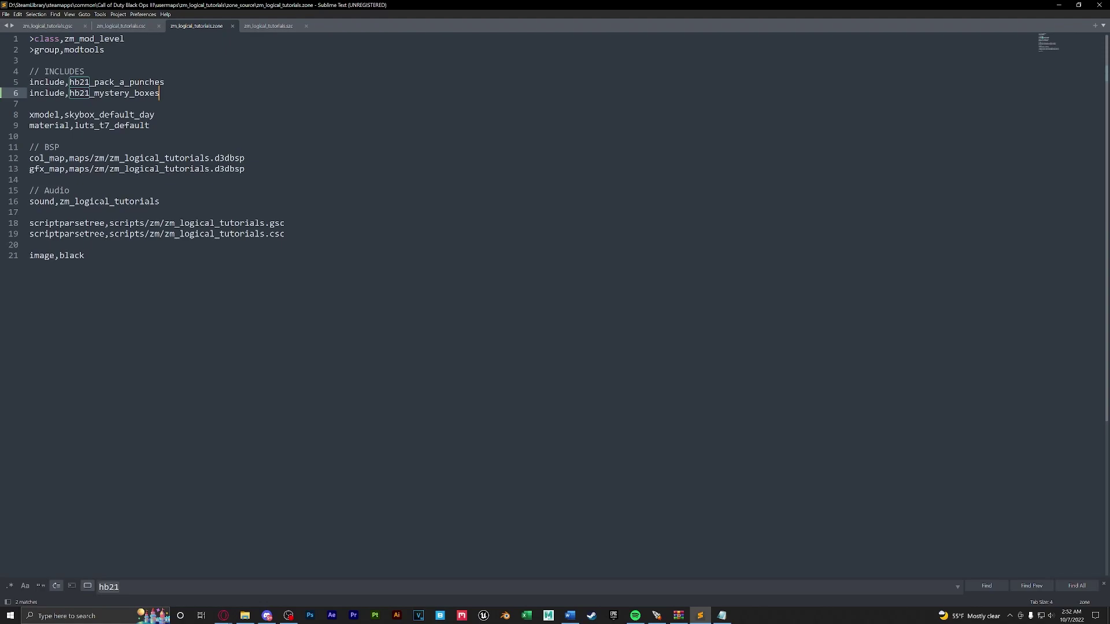
key("Return")
key("ctrl+v")
Copy the perk_sounds and wonderfizz_sounds ALIAS blocks from Step 7 of the instructions and bring up the SZC file.
key("alt+Tab")
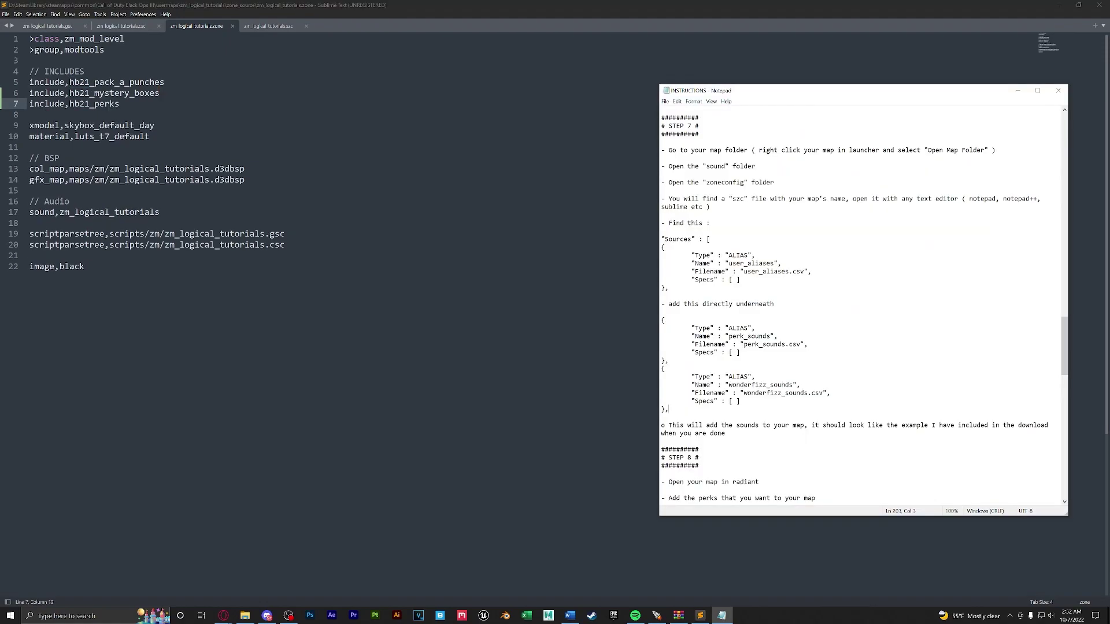
key("shift+Up")
key("shift+Up")
key("shift+Up")
key("shift+Up")
key("shift+Up")
key("shift+Up")
key("shift+Up")
key("shift+Up")
key("shift+Up")
key("shift+Up")
key("shift+Up")
key("shift+Home")
key("alt+Tab")
key("ctrl+Page_Down")
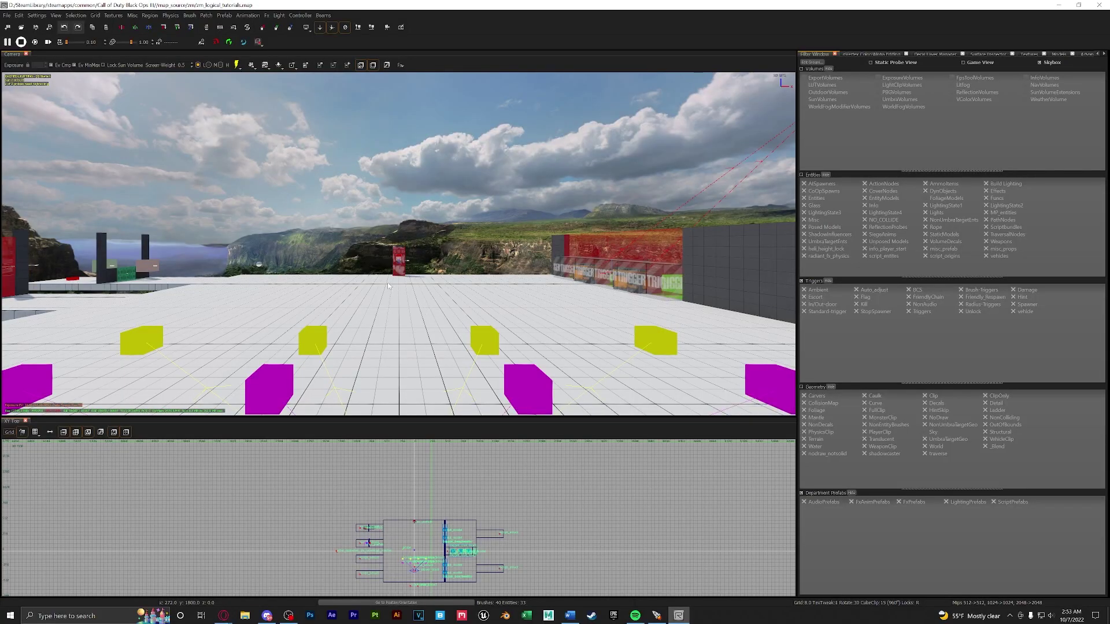
Open the Prefab Browser in Radiant and expand the zm/harrybo21_prefabs folder.
right_click(850, 35)
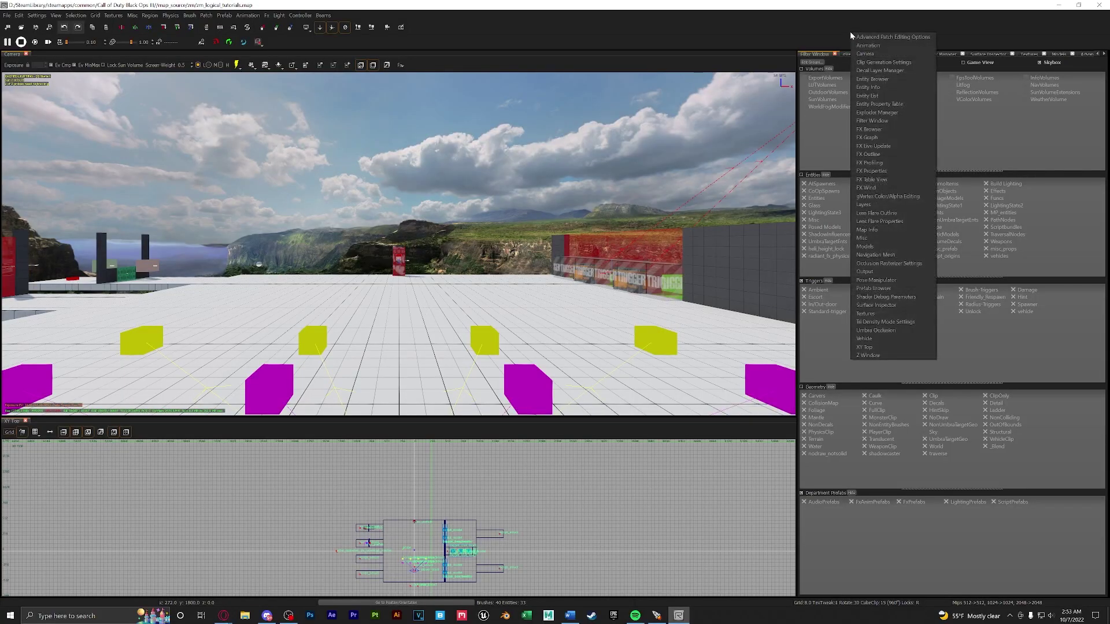
left_click(871, 288)
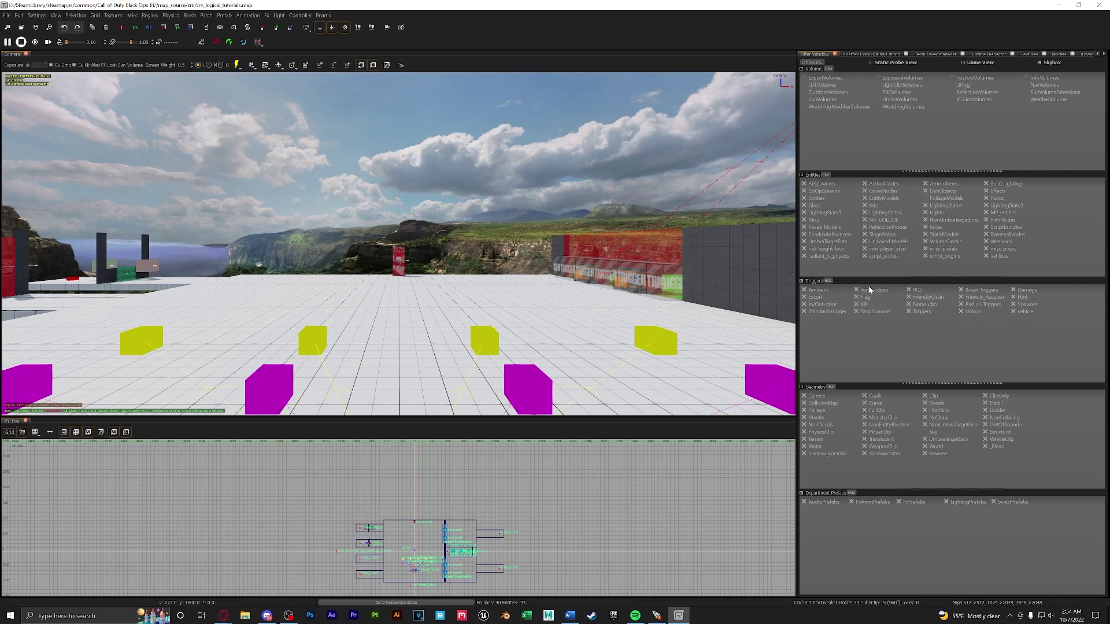
double_click(849, 270)
left_click(849, 299)
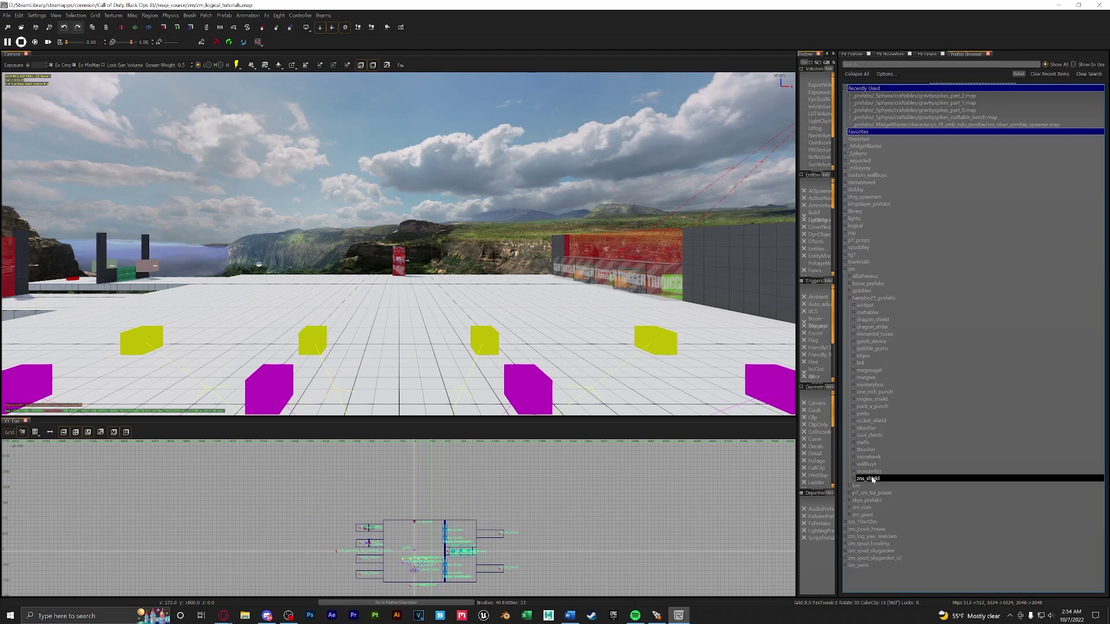
Expand the mysterybox, pack_a_punch and perks prefab folders inside harrybo21_prefabs.
left_click(854, 385)
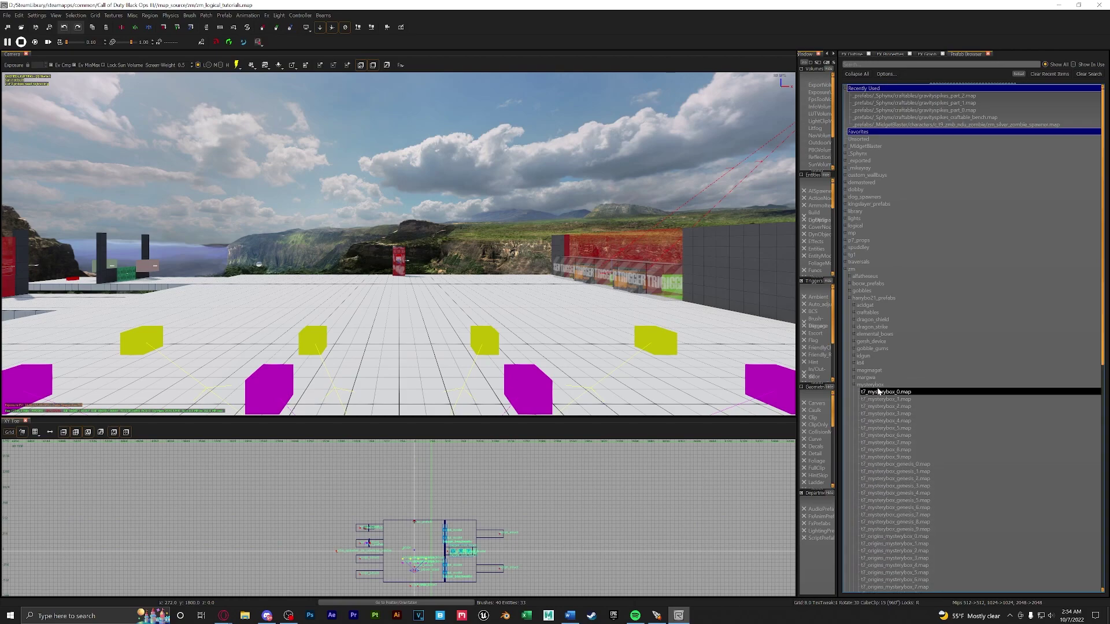
scroll(877, 383, "down", 10)
scroll(877, 387, "down", 8)
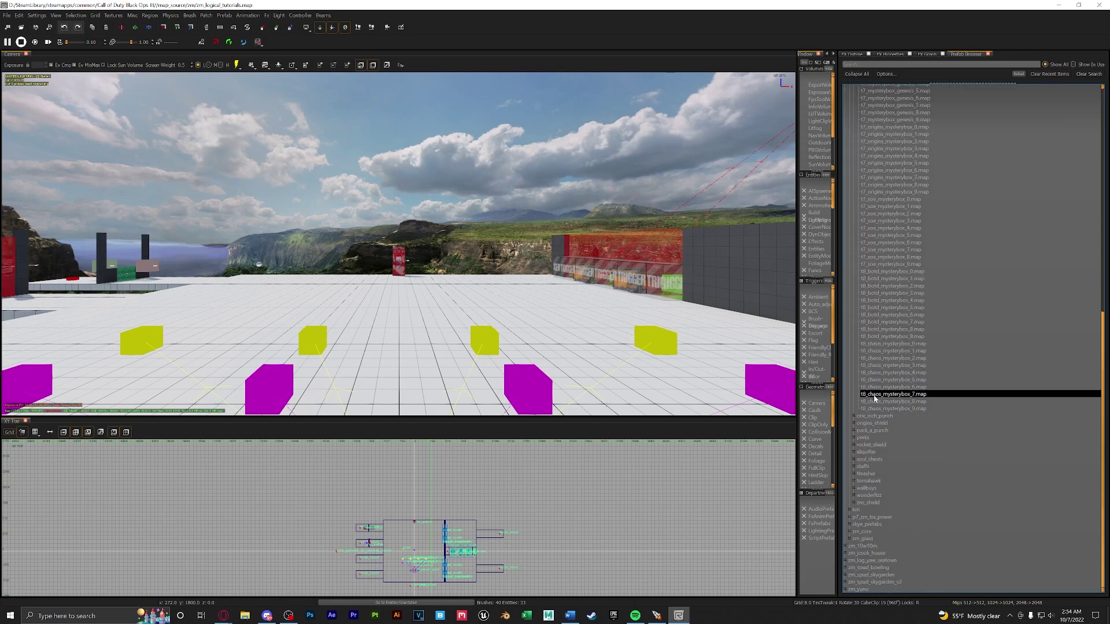
left_click(854, 431)
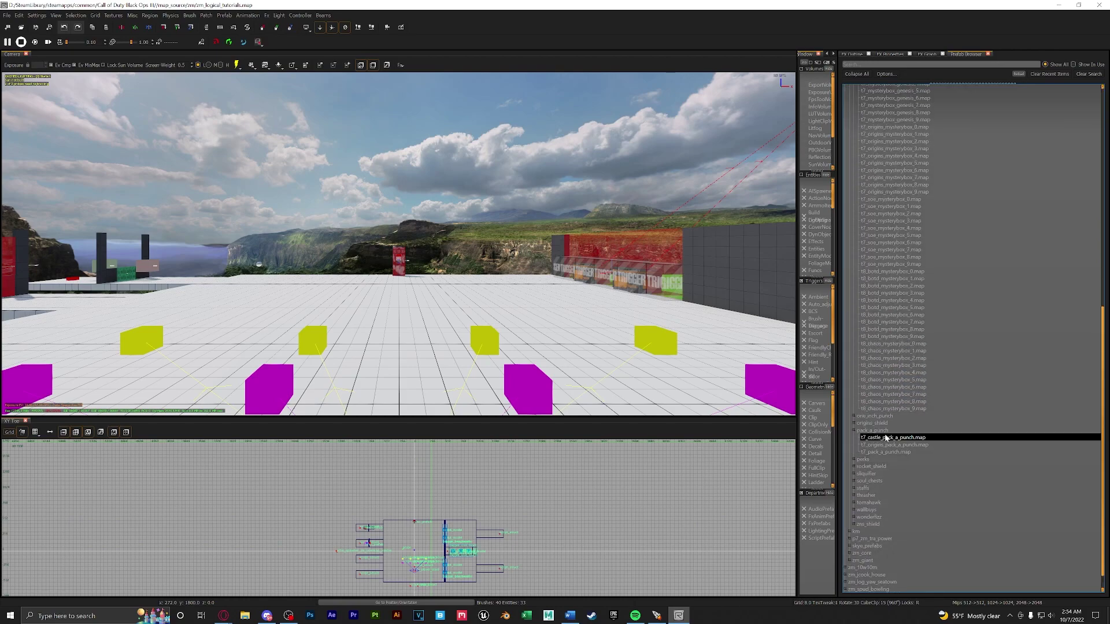
left_click(854, 459)
scroll(853, 458, "down", 3)
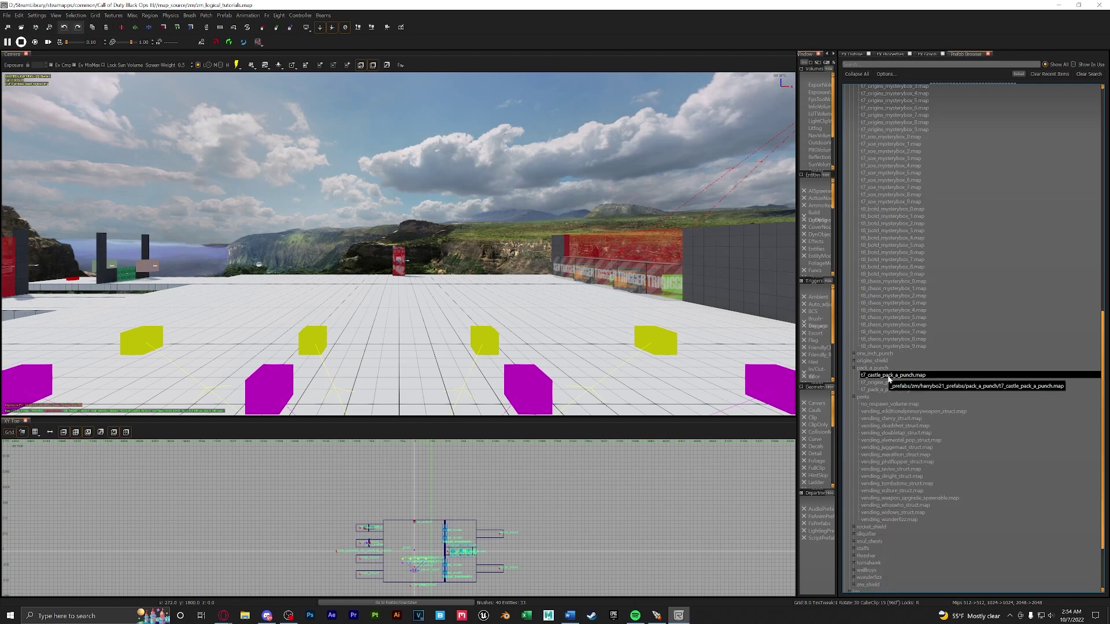
Place the t7_pack_a_punch.map prefab in the map and move it beside the red machine at the far edge of the floor.
left_click_drag(885, 389, 424, 541)
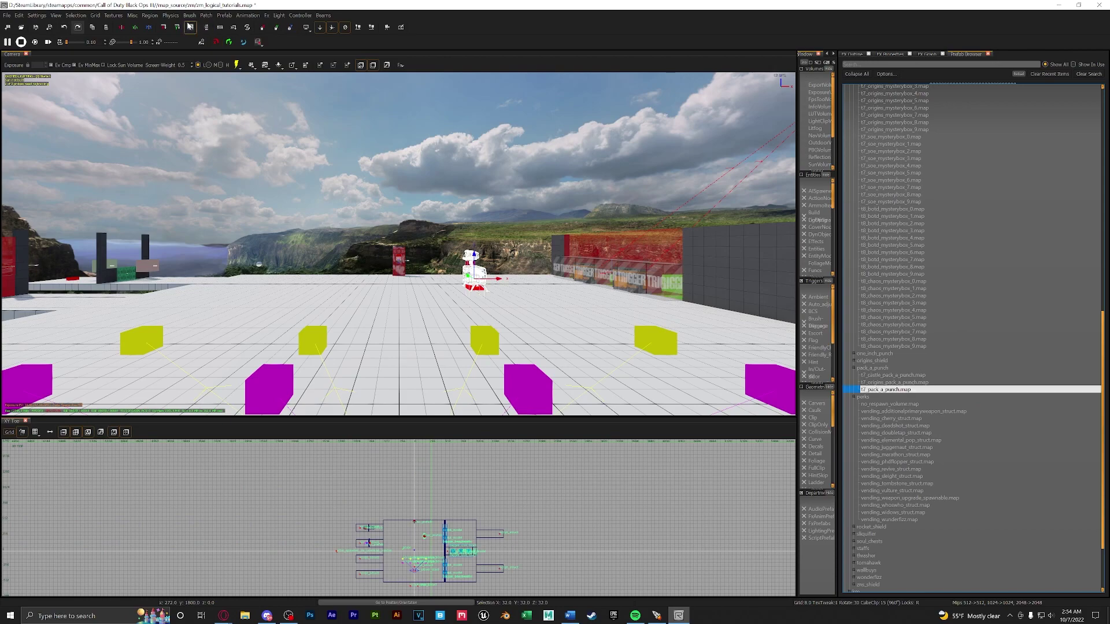
scroll(424, 541, "up", 3)
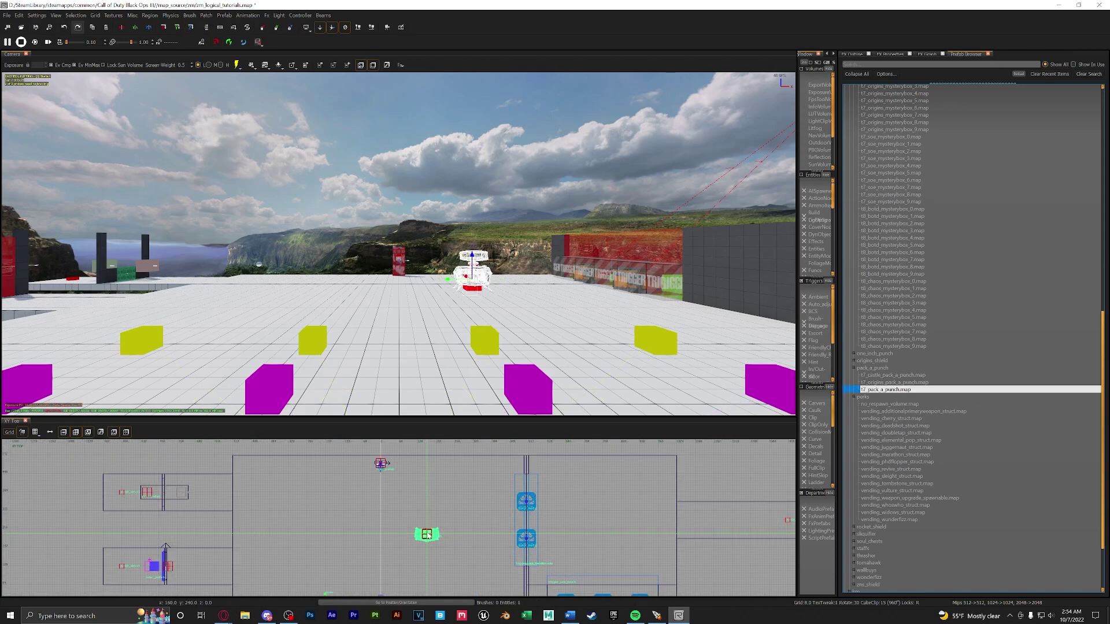
left_click_drag(425, 533, 421, 468)
scroll(421, 468, "up", 3)
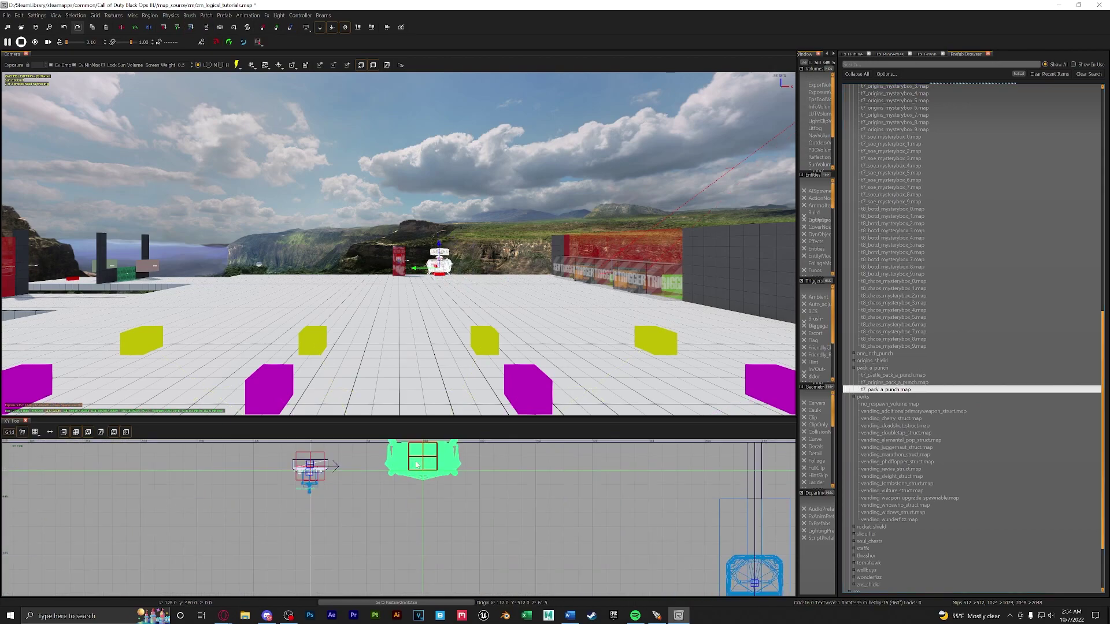
key("Escape")
left_click(874, 381)
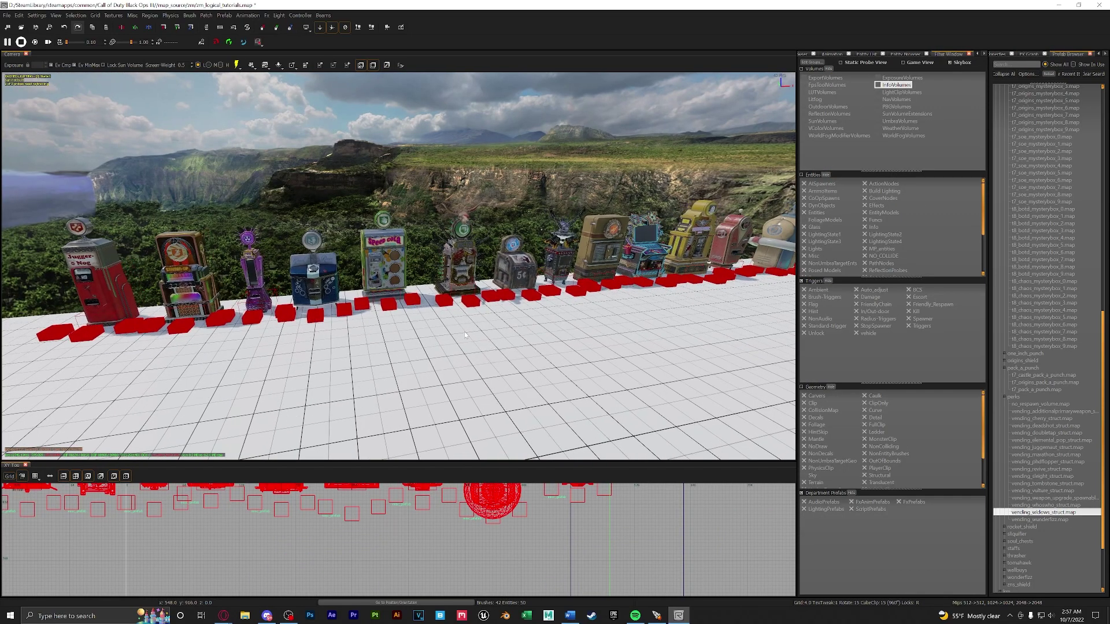
Place the t7_mysterybox_0.map prefab from the mysterybox folder on the open floor in front of the barriers.
right_click_drag(640, 296, 642, 287)
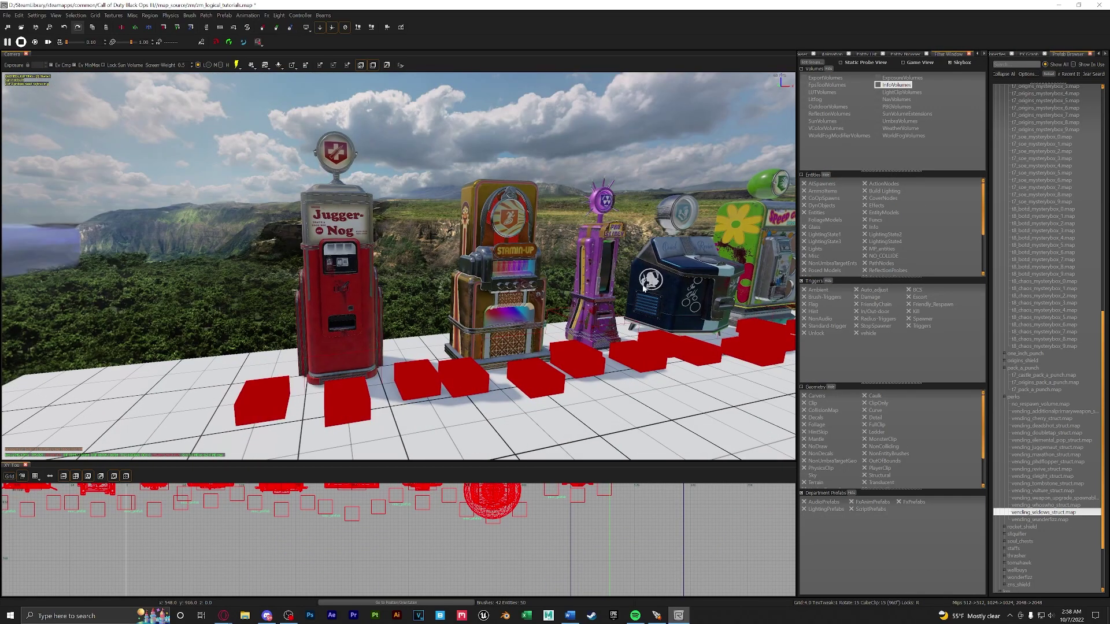
right_click_drag(386, 194, 385, 194)
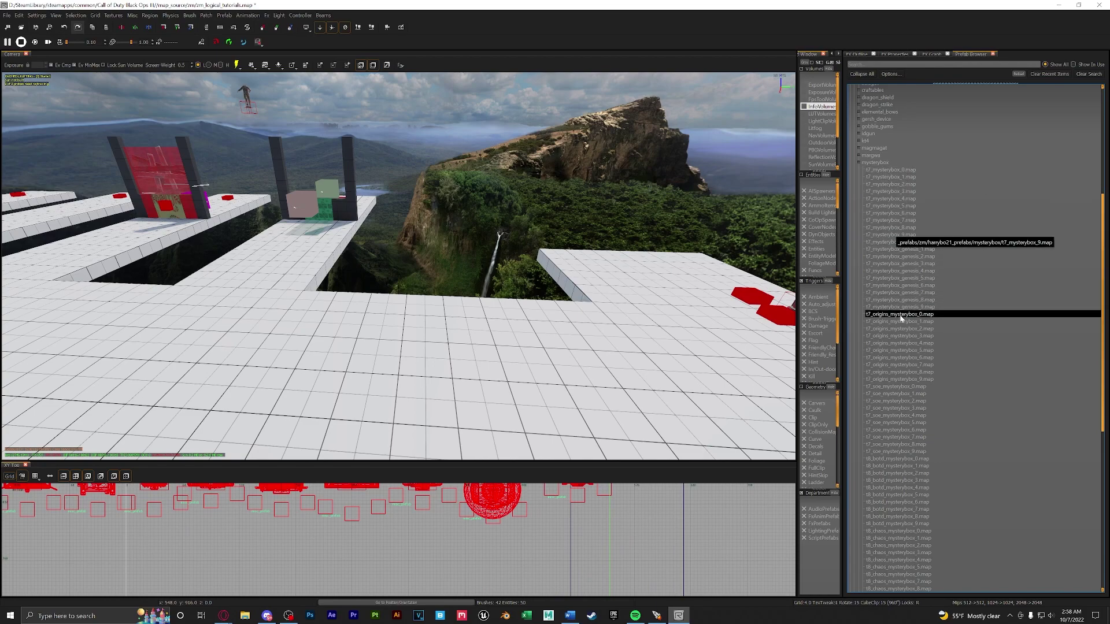
scroll(899, 373, "down", 5)
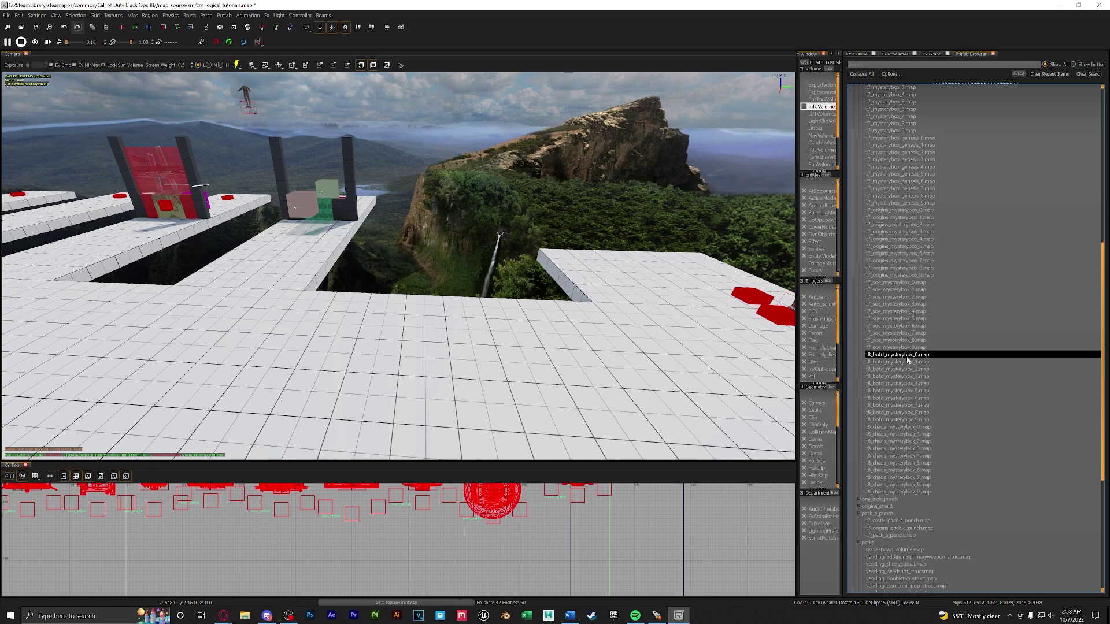
scroll(903, 415, "up", 1)
scroll(903, 412, "up", 7)
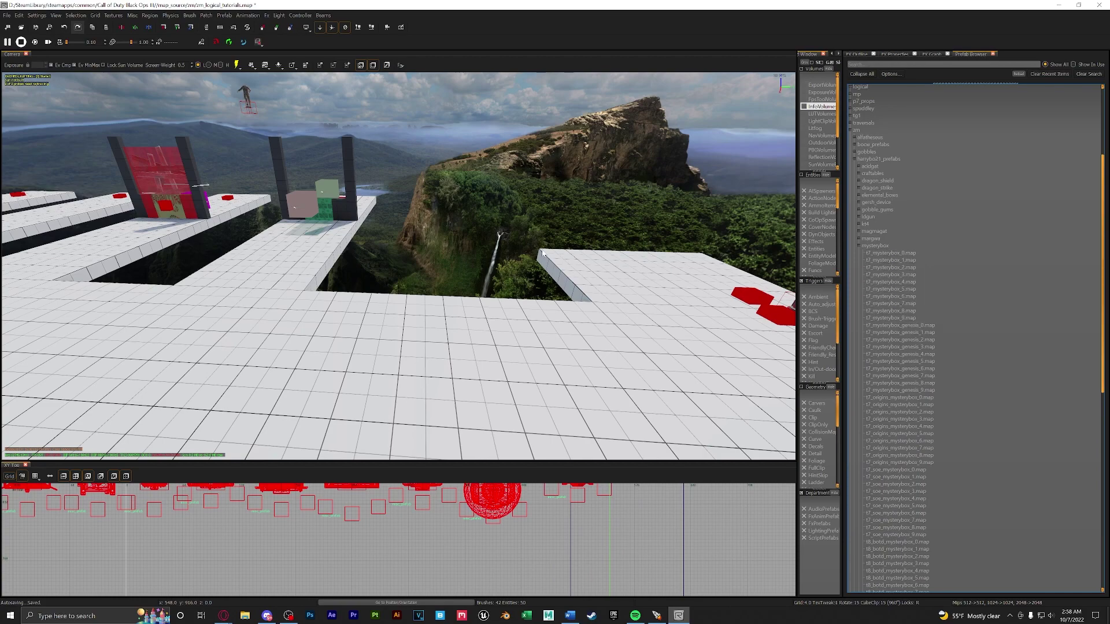
left_click(905, 254)
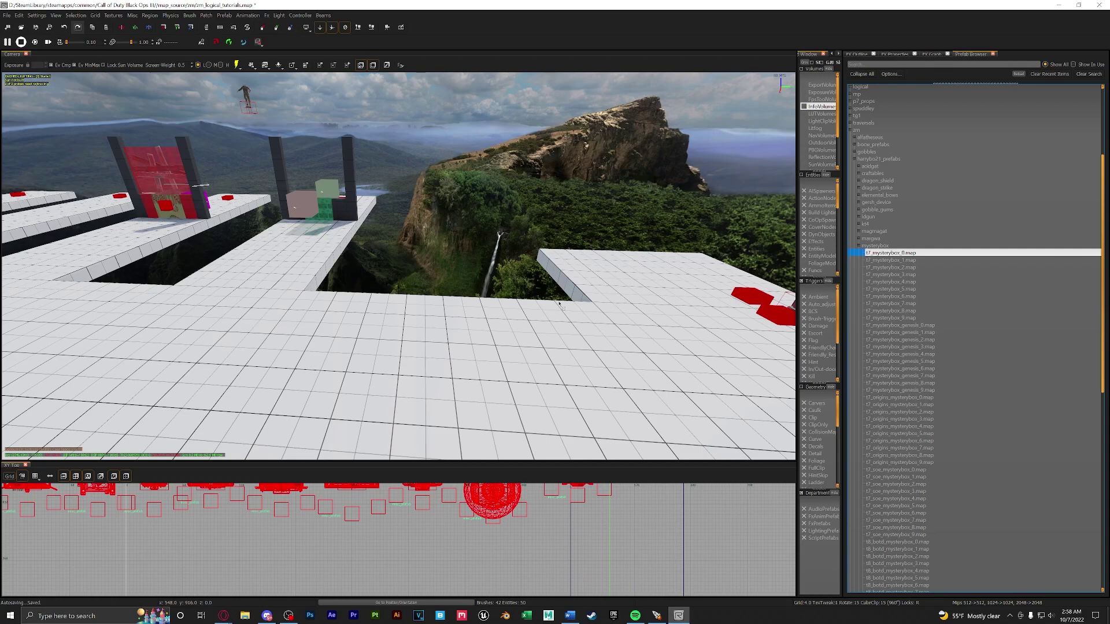
left_click(363, 334)
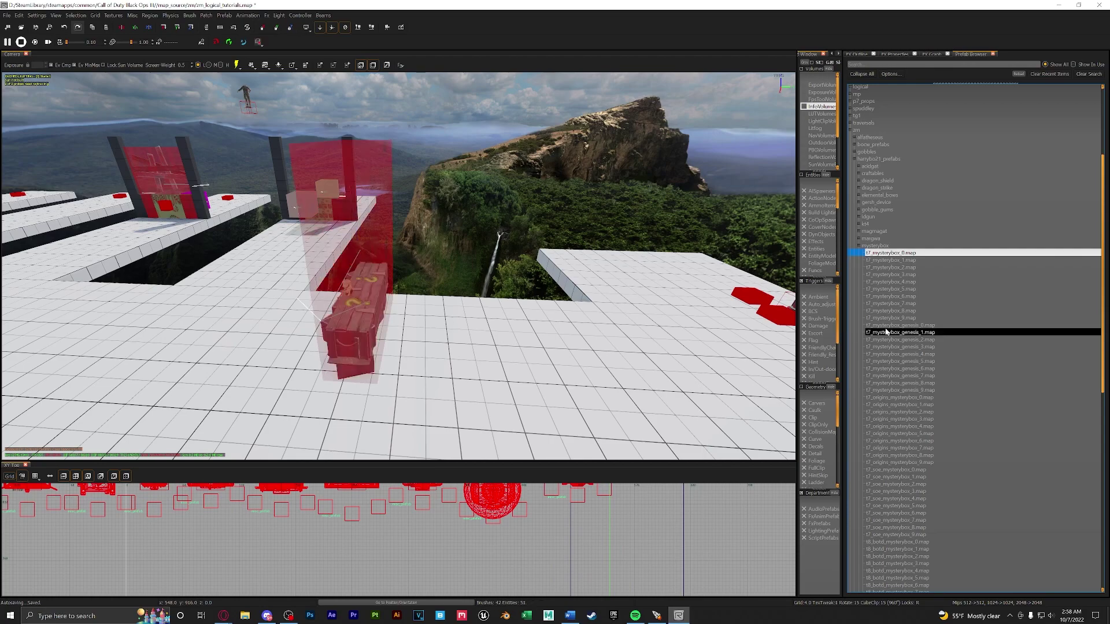
Place the t7_origins_mysterybox_1.map and t7_soe_mysterybox_2.map prefabs in a row beside the first mystery box.
key("Up")
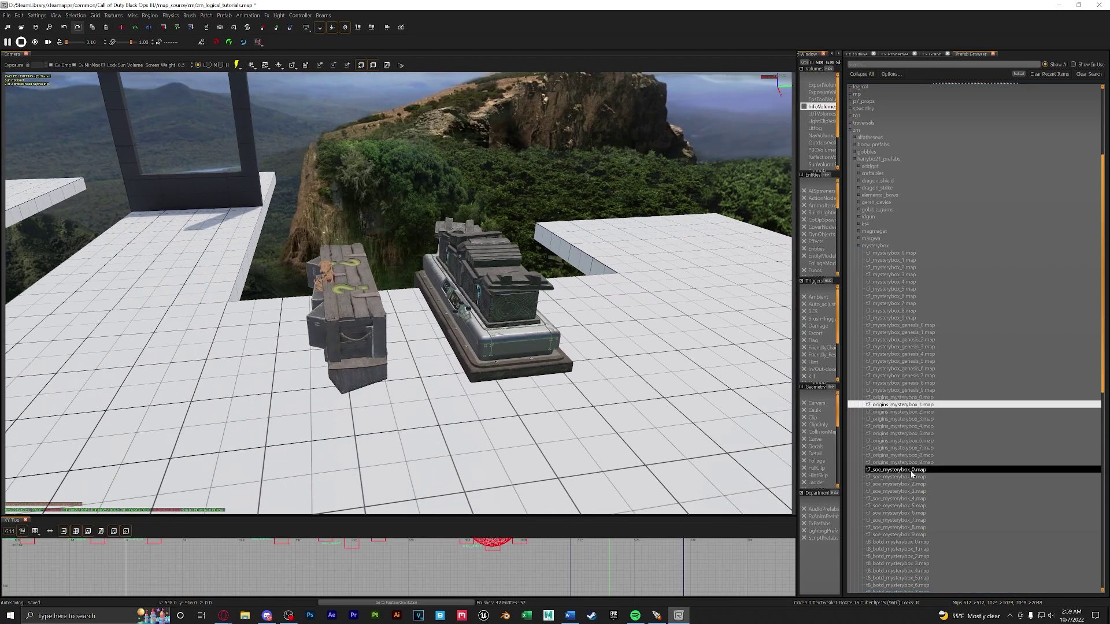
left_click(896, 484)
left_click(608, 298)
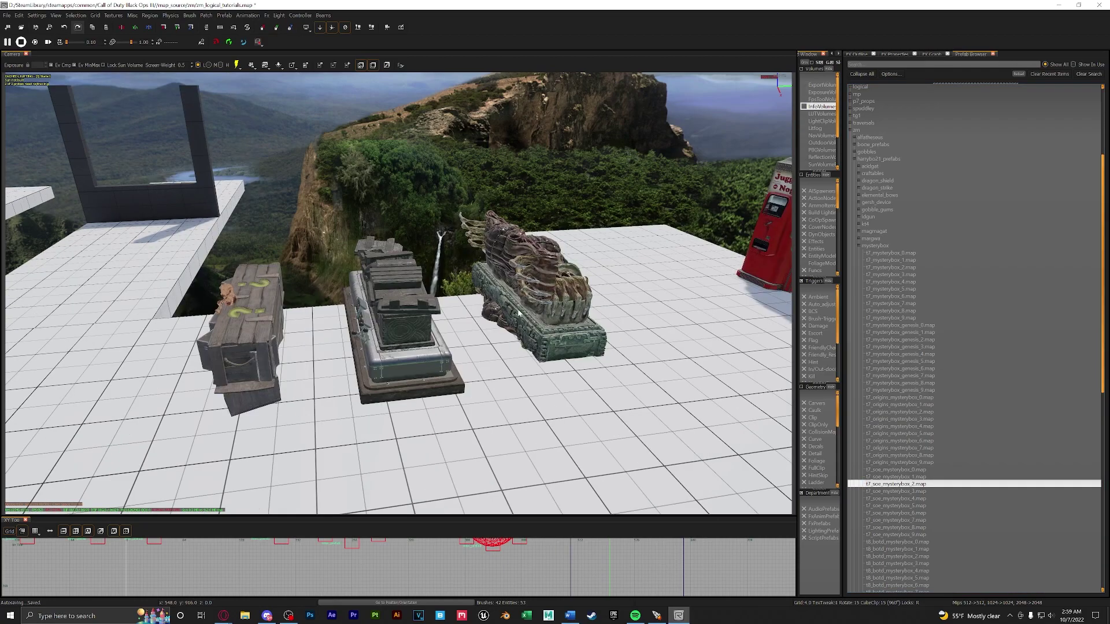
right_click_drag(516, 312, 474, 301)
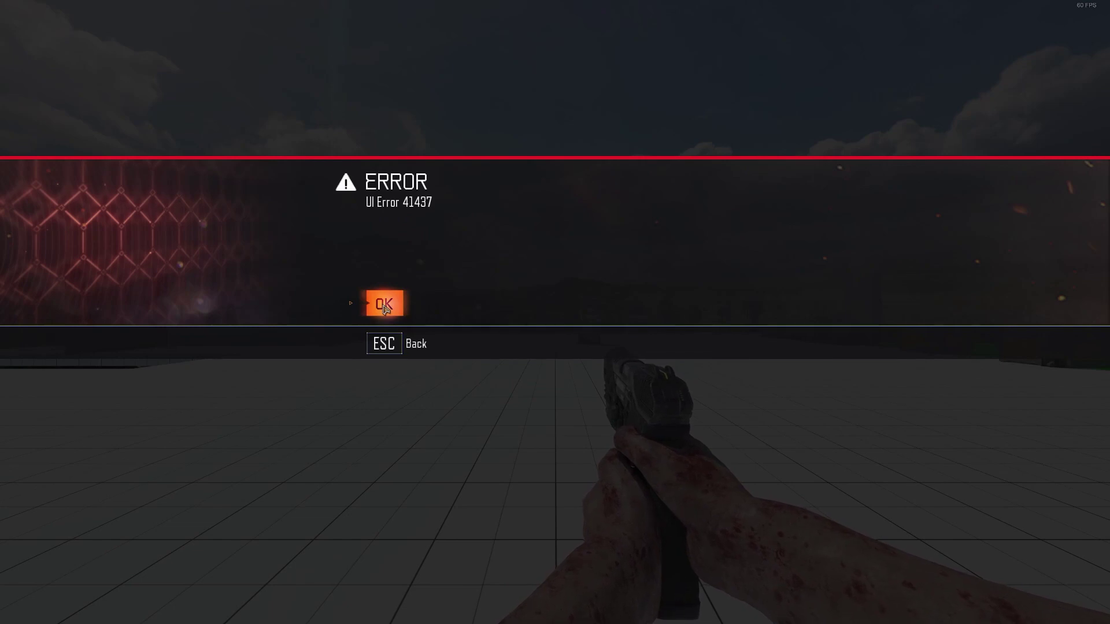
Dismiss the UI error in the running Black Ops III map and turn on the power at the switch to test the perk machines.
left_click(383, 338)
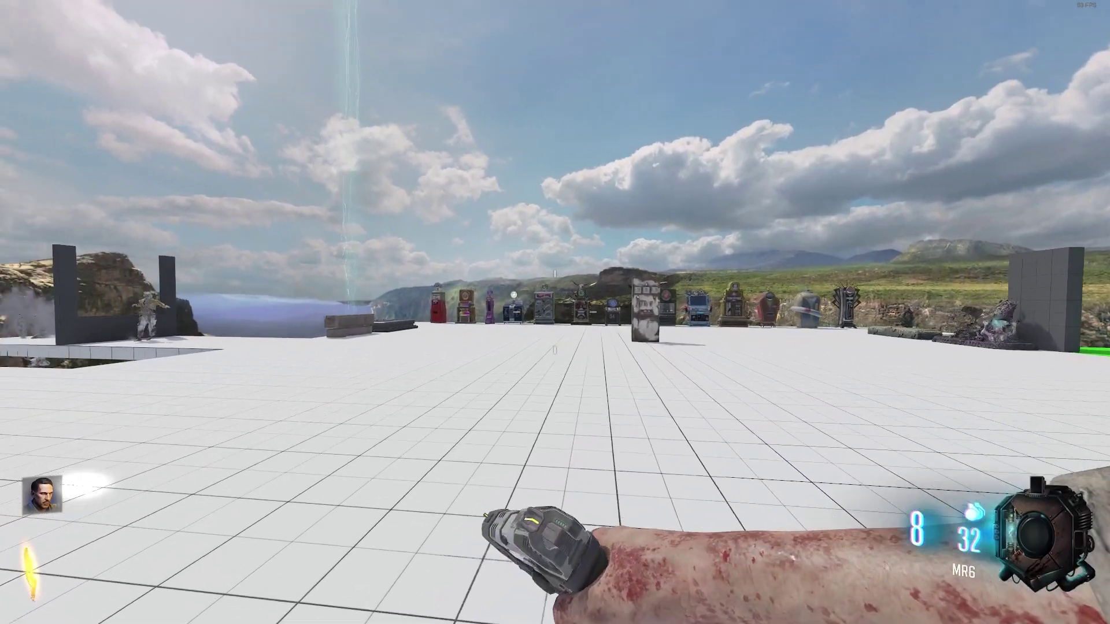
key("w")
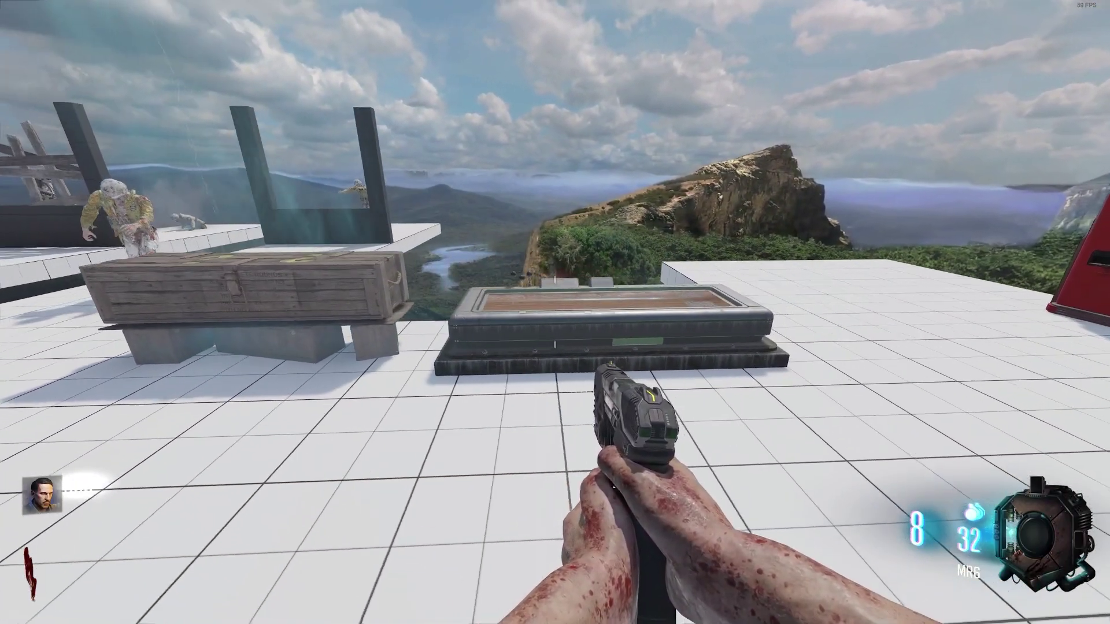
key("w")
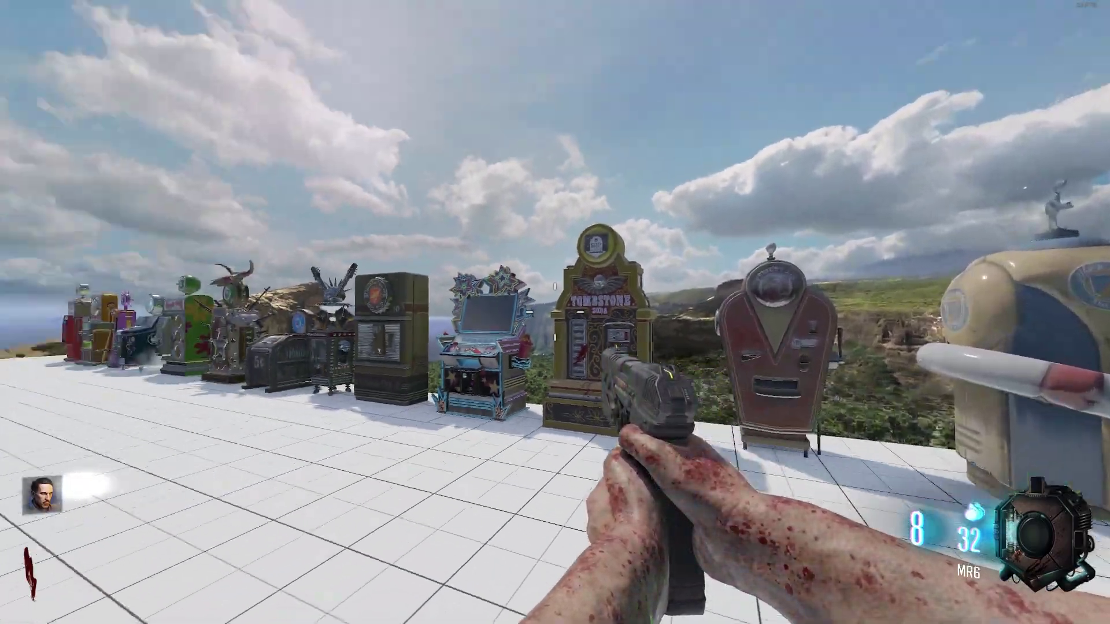
key("w")
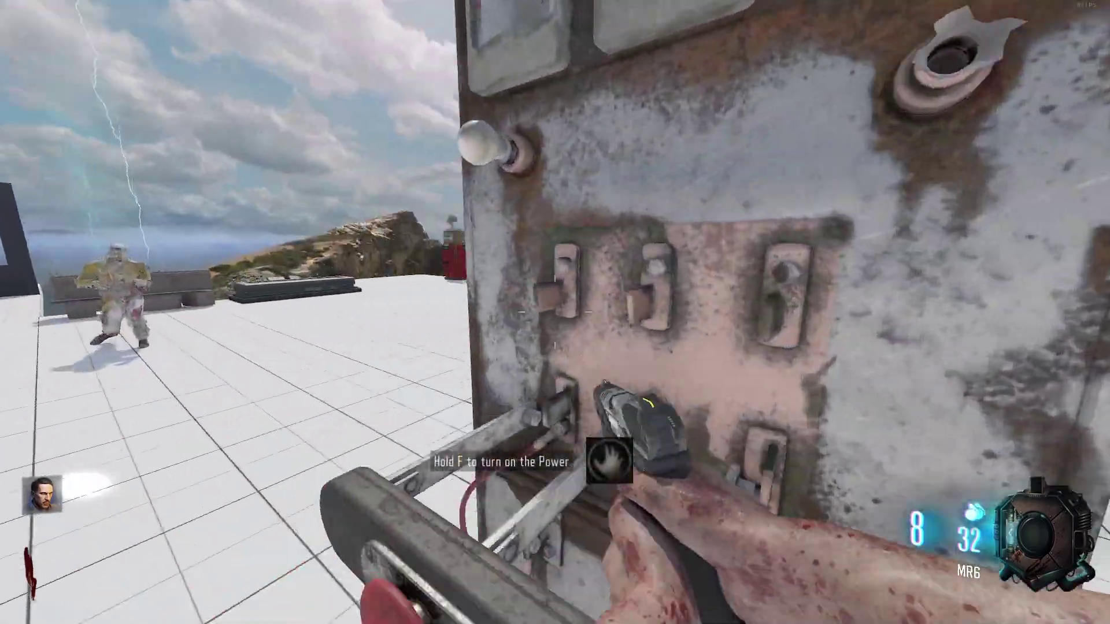
key("f")
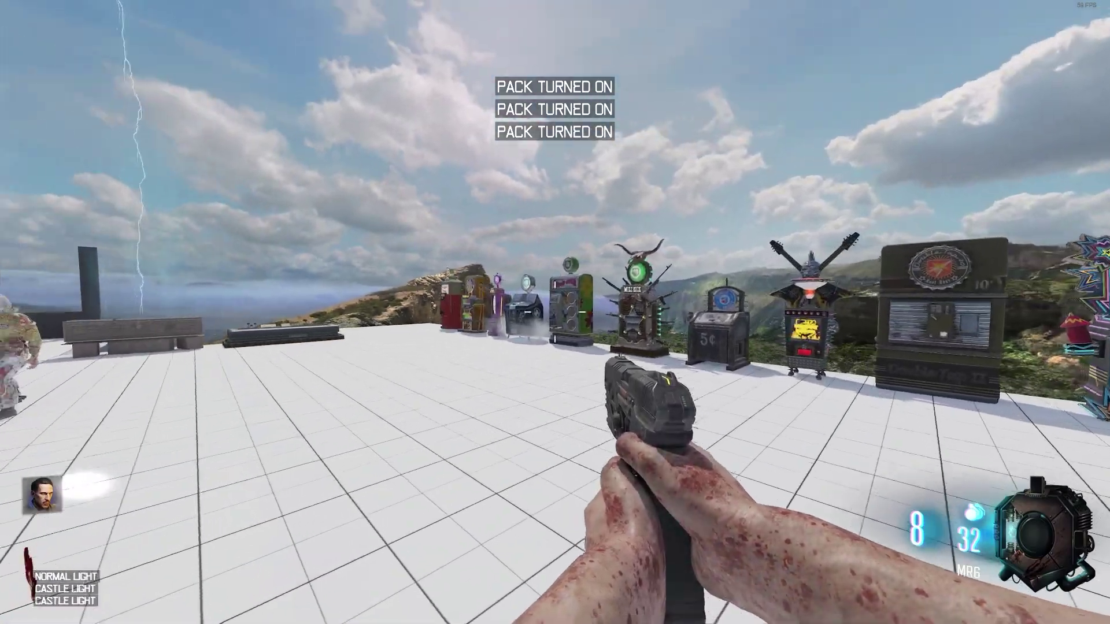
key("w")
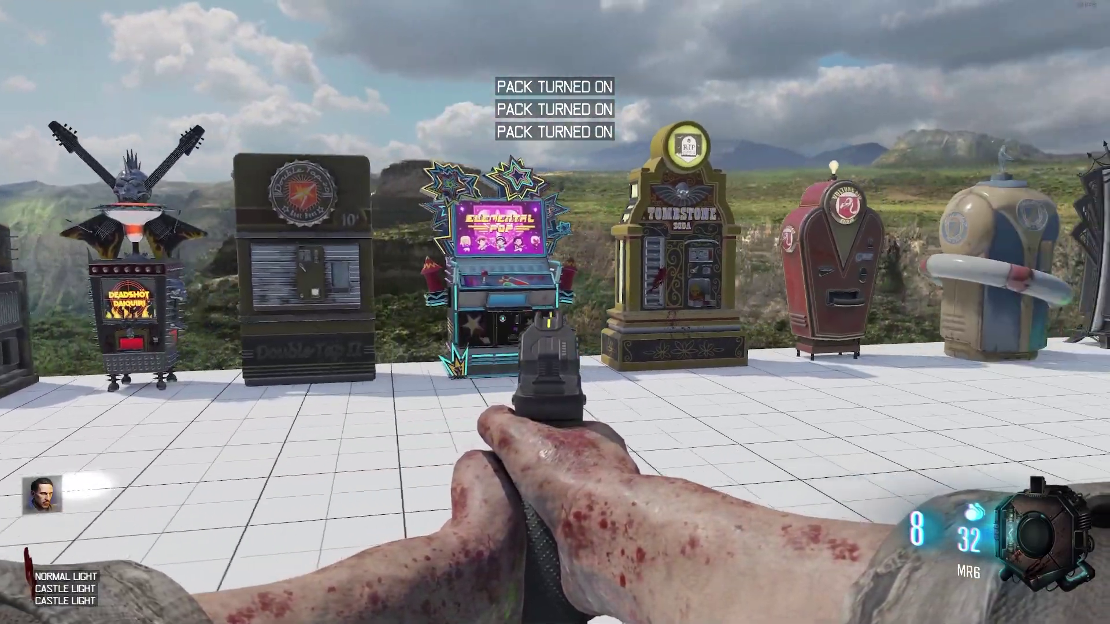